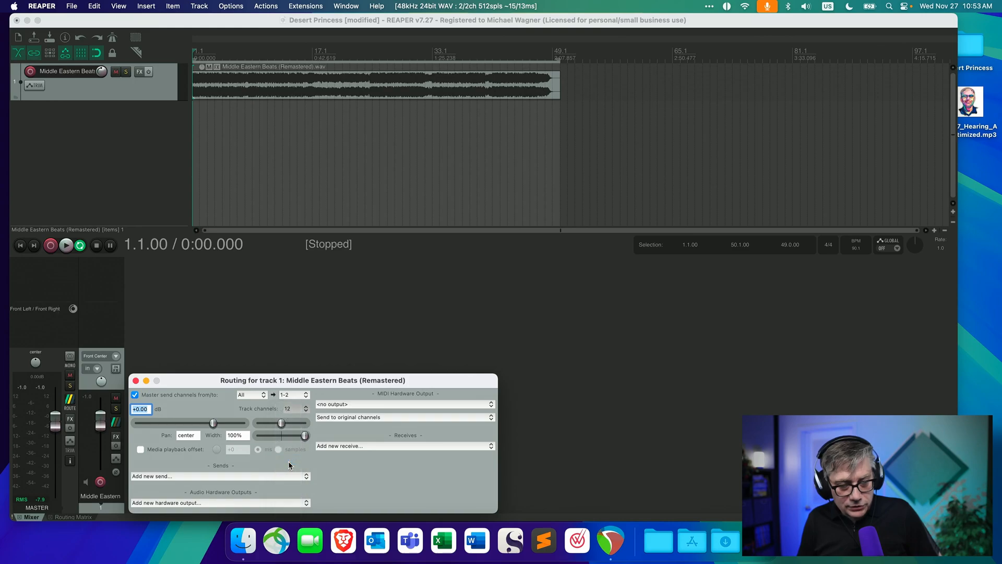
# Close the routing window and add the AU version of NUGEN Halo Upmix to the Middle Eastern Beats track.
pyautogui.click(136, 381)
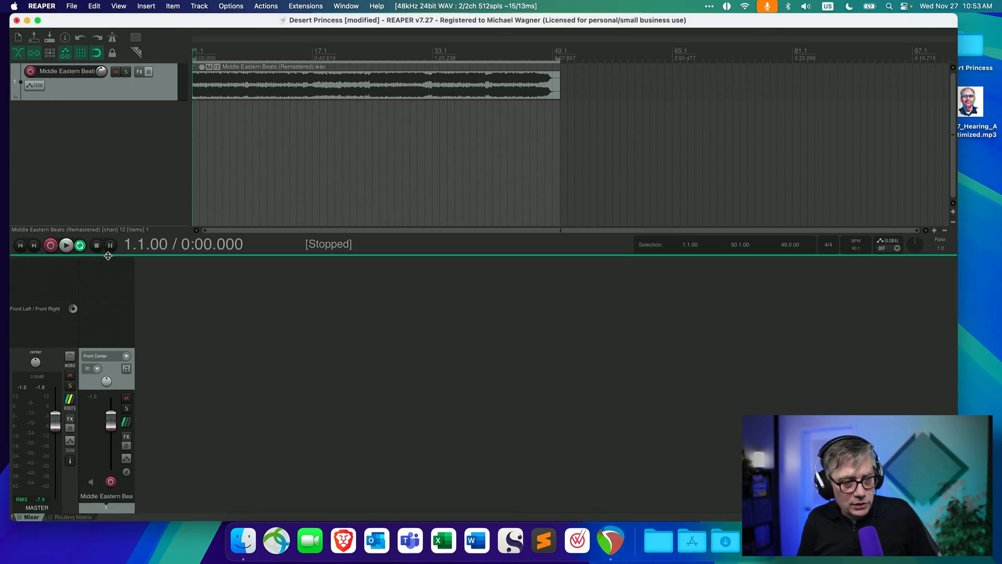
pyautogui.click(113, 264)
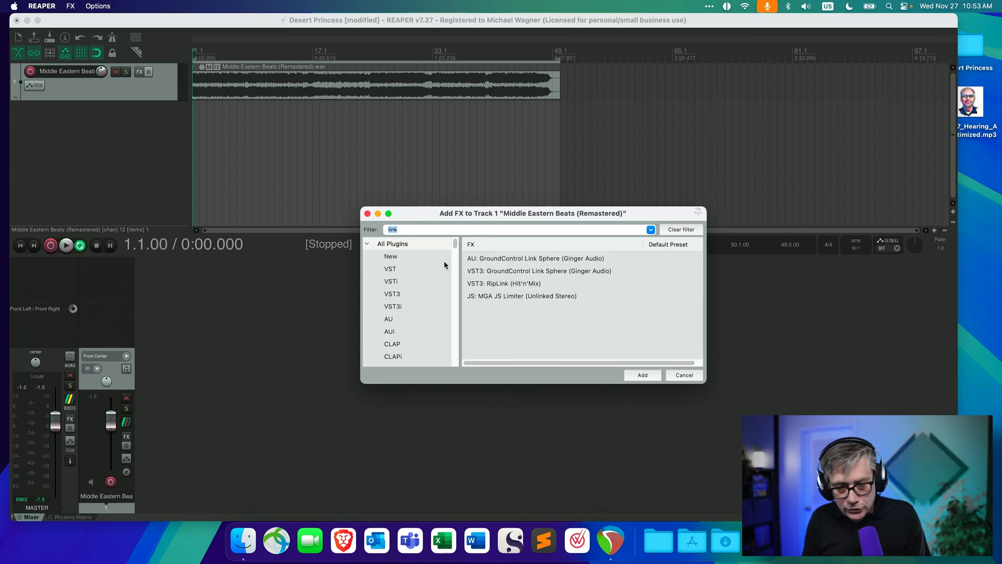
pyautogui.write('nuge')
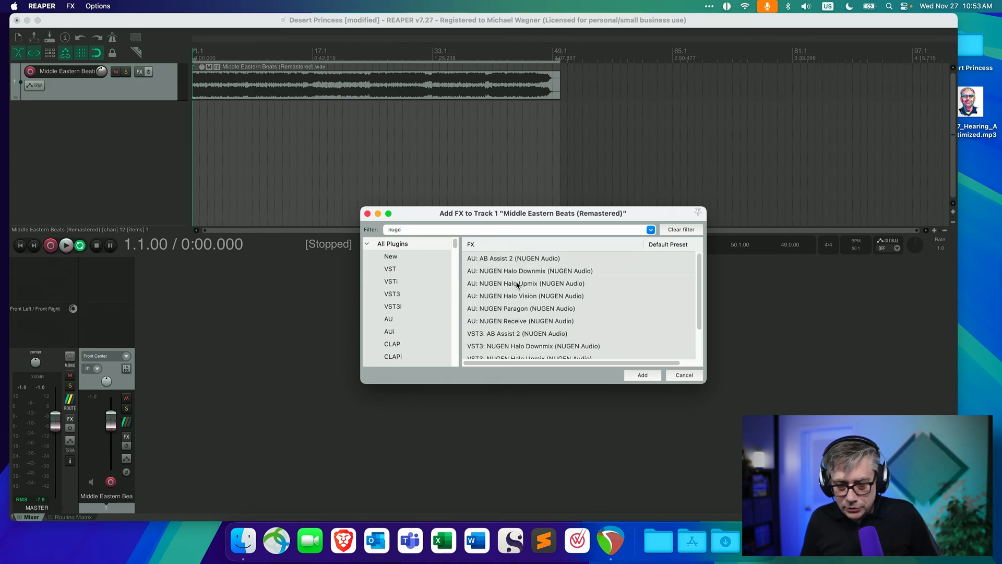
pyautogui.click(517, 285)
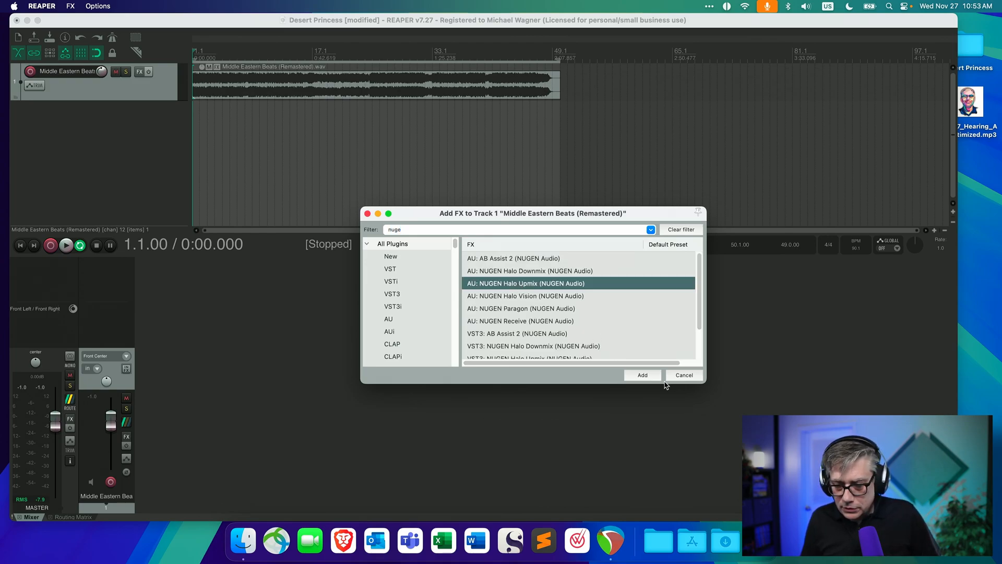
pyautogui.click(642, 374)
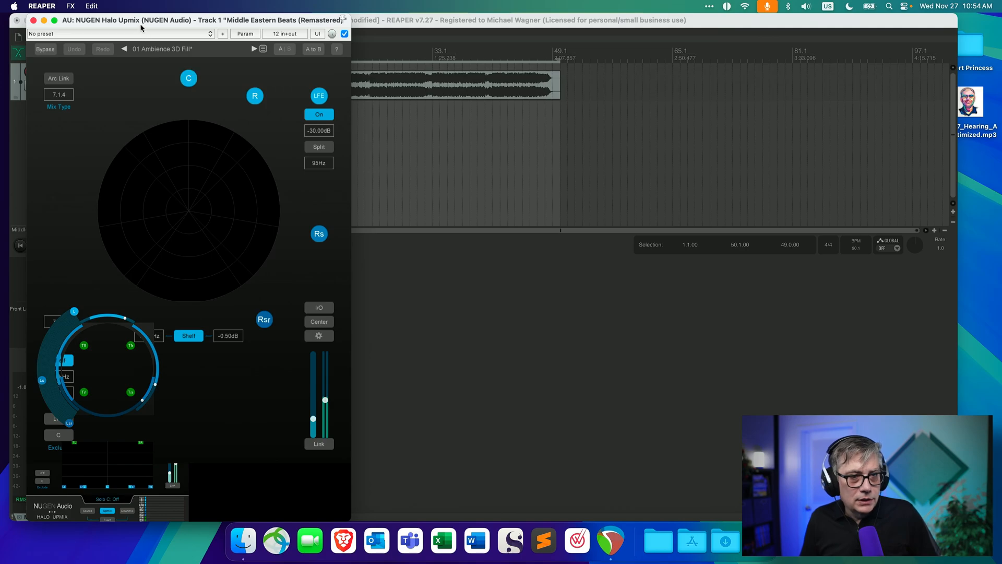
pyautogui.moveTo(141, 28); pyautogui.dragTo(653, 41)
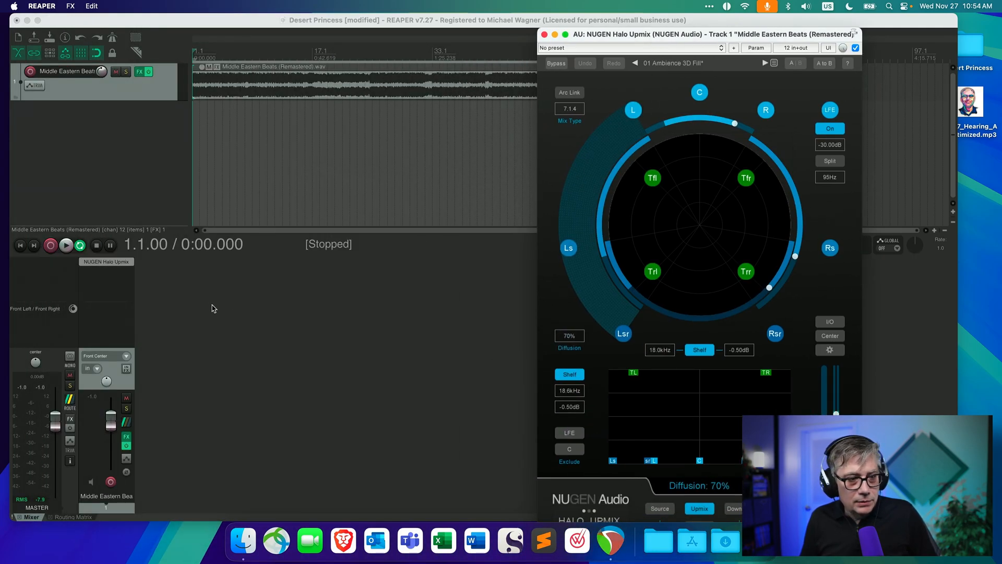
# Add the AU version of Penteo after Halo Upmix on the track and arrange both plugin windows side by side.
pyautogui.click(106, 274)
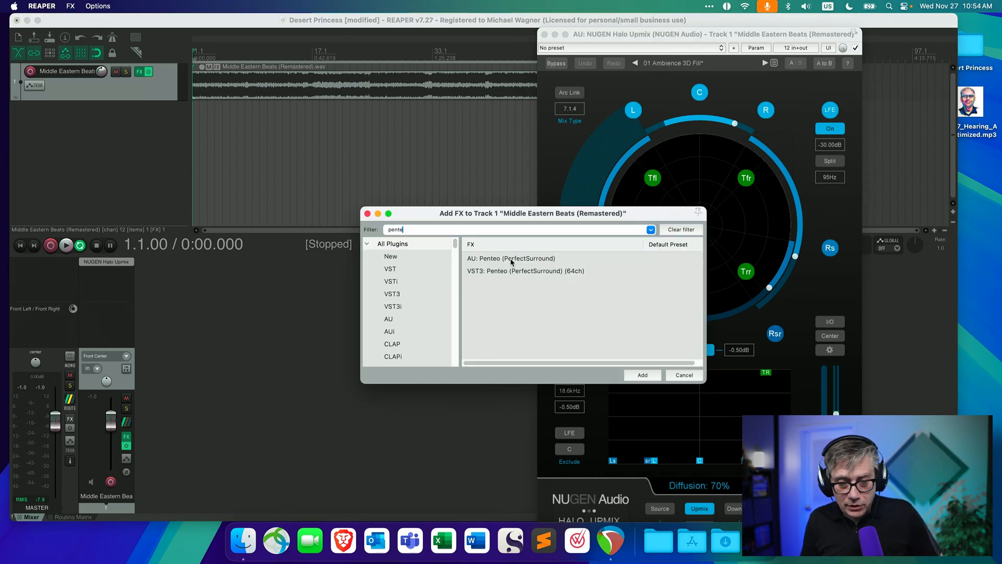
pyautogui.click(512, 260)
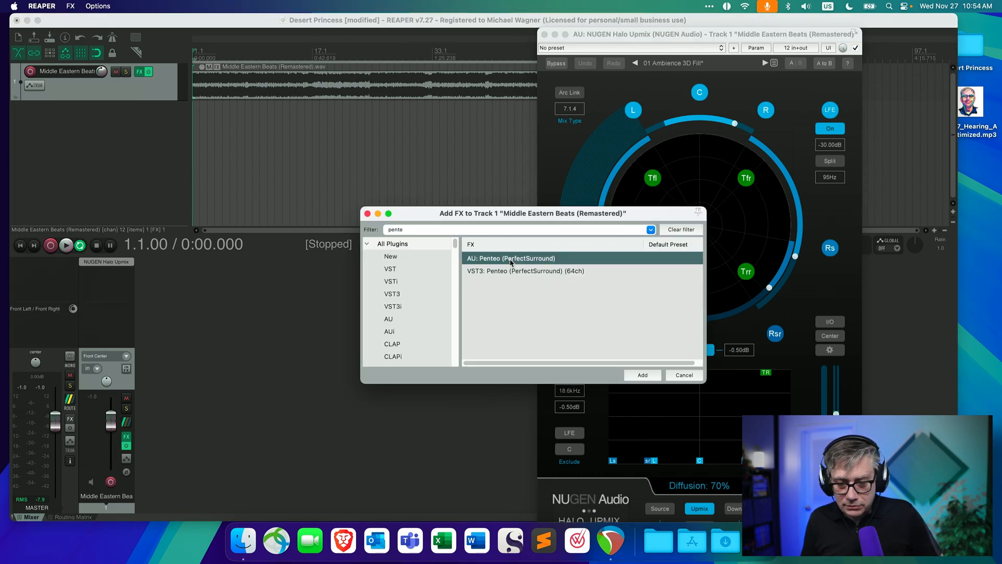
pyautogui.click(645, 377)
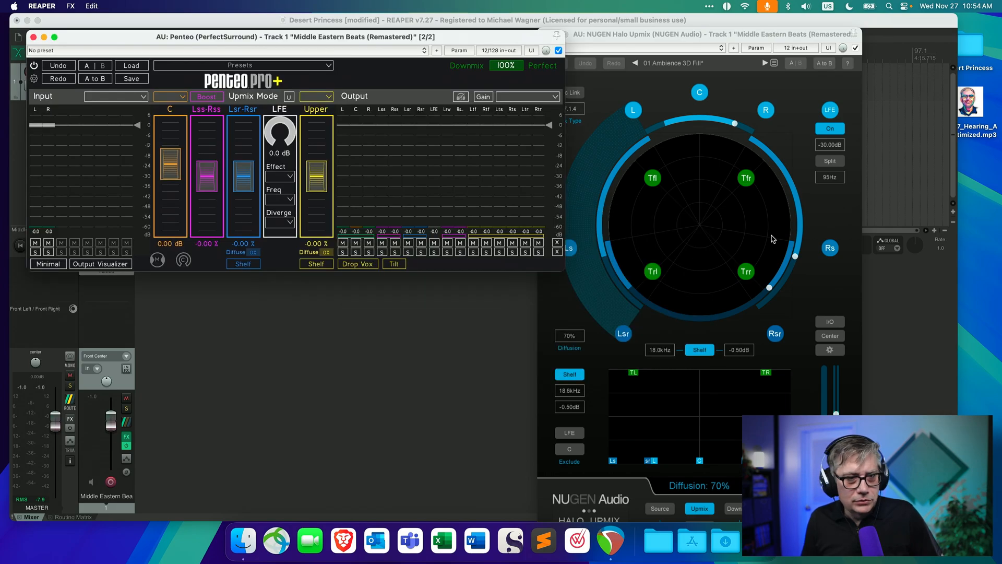
pyautogui.moveTo(320, 39); pyautogui.dragTo(316, 219)
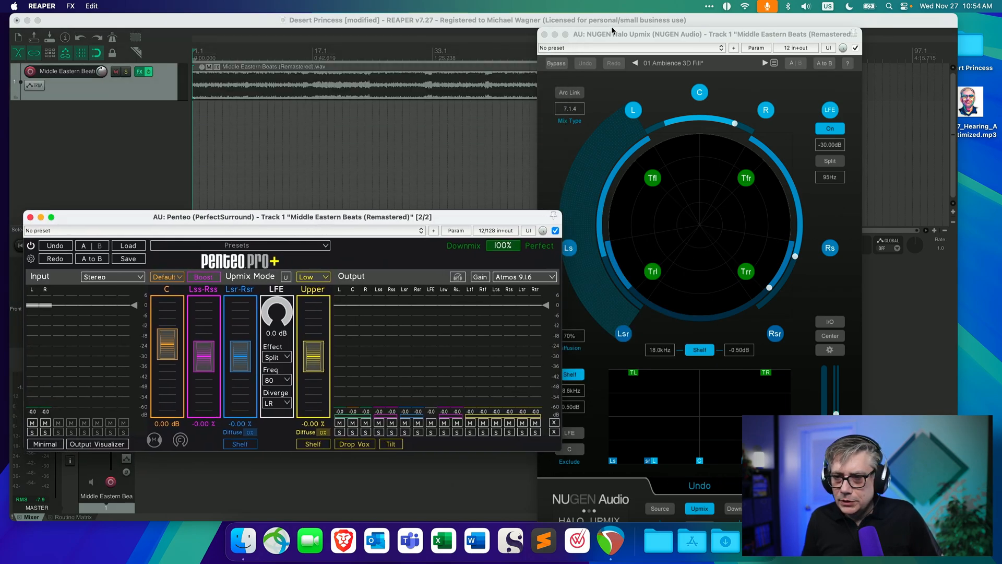
pyautogui.moveTo(641, 35); pyautogui.dragTo(753, 36)
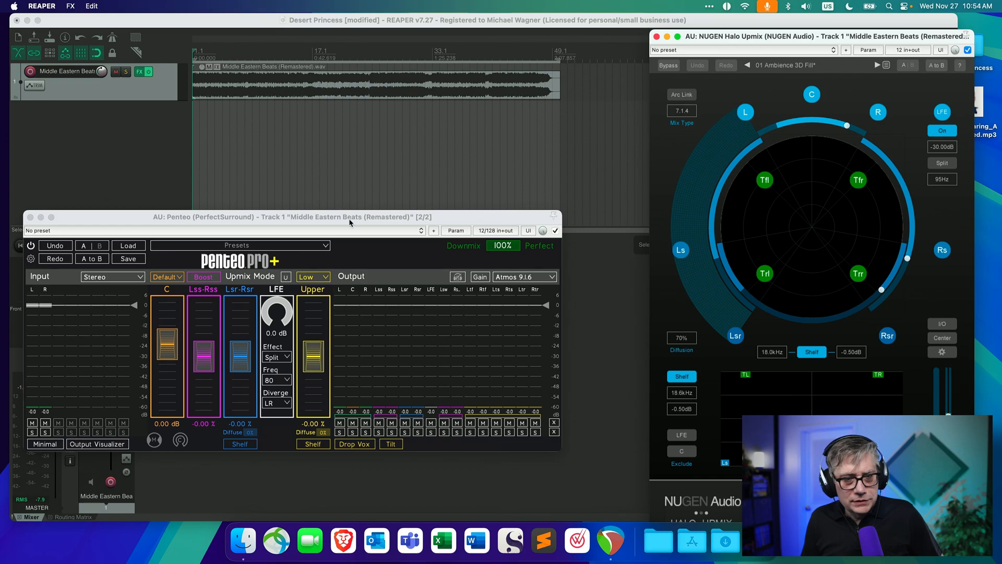
pyautogui.moveTo(350, 223); pyautogui.dragTo(466, 136)
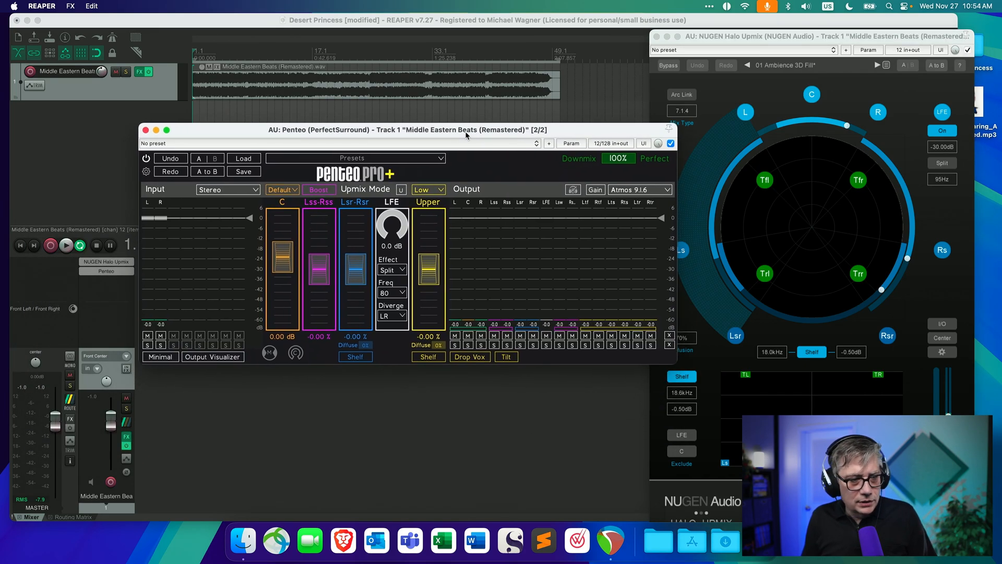
# Start playback and set Penteo's input format to Atmos 7.1.4 and its output format to Stereo.
pyautogui.click(65, 245)
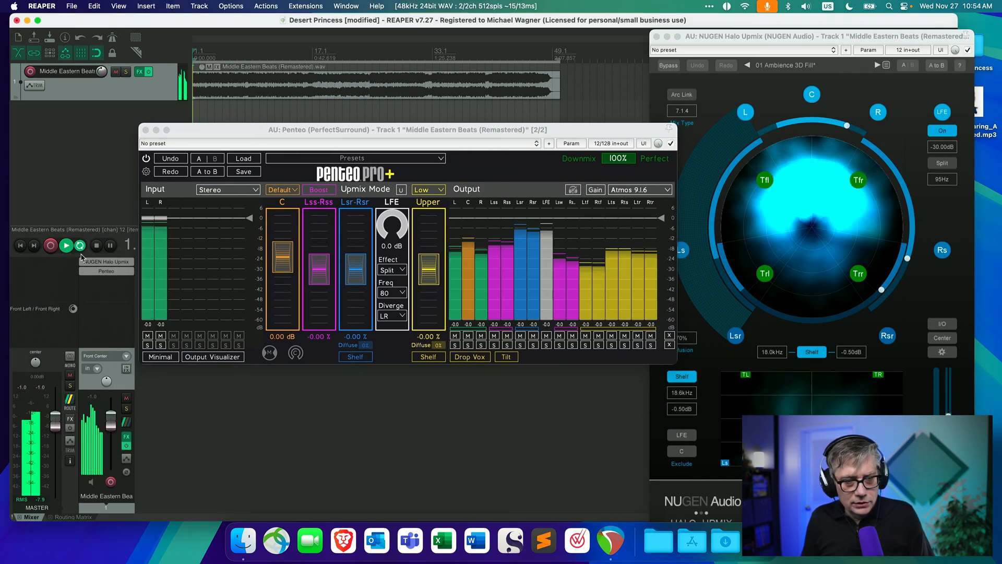
pyautogui.click(235, 191)
pyautogui.moveTo(224, 219)
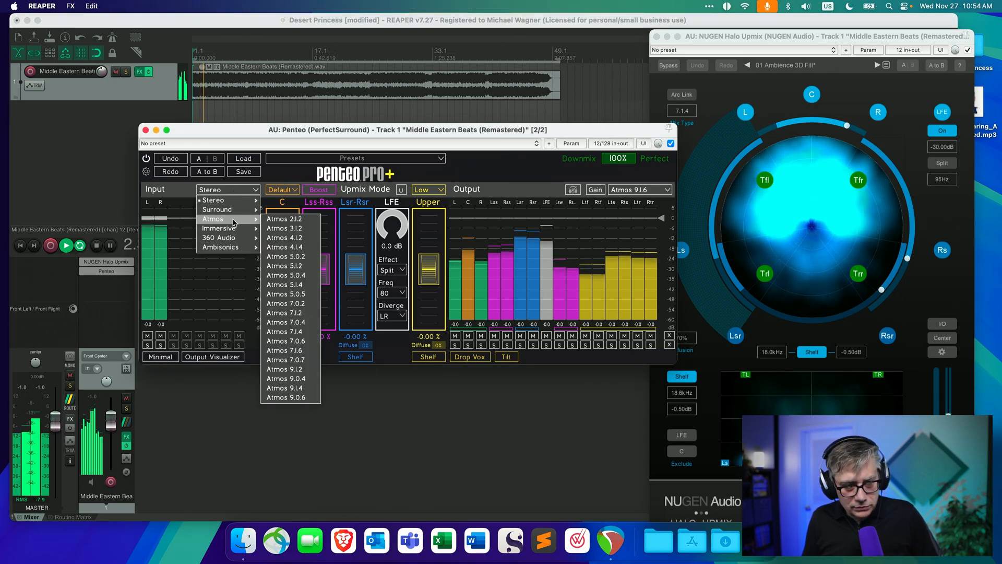
pyautogui.click(290, 333)
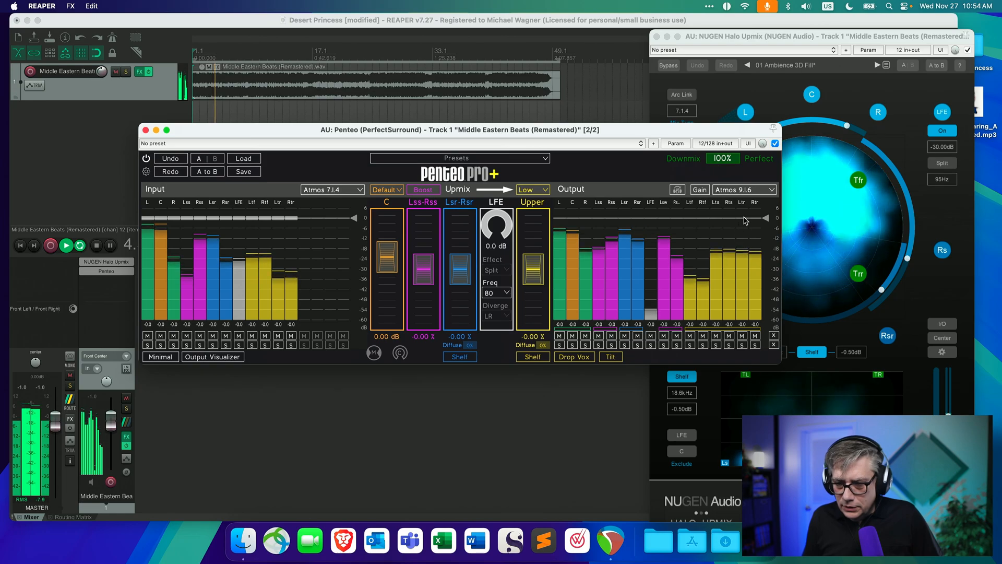
pyautogui.click(749, 191)
pyautogui.click(729, 218)
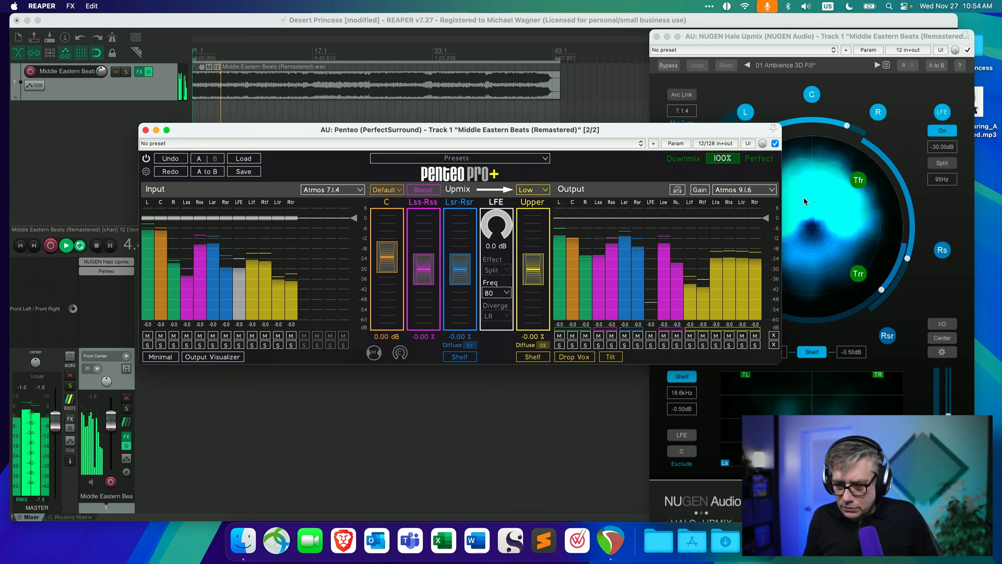
pyautogui.moveTo(586, 130); pyautogui.dragTo(520, 126)
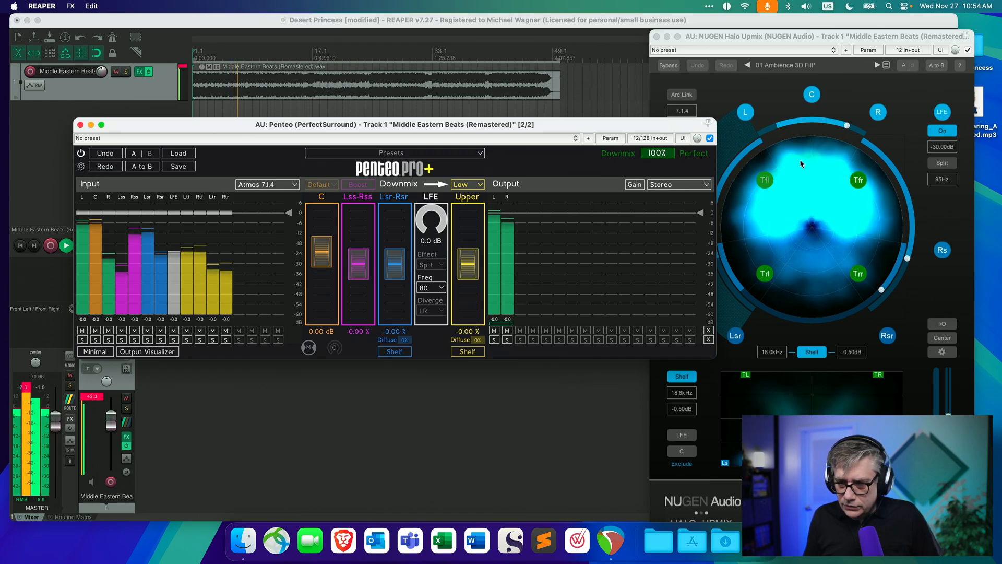
# Set both the input and output channel order to ITU in Penteo's settings.
pyautogui.click(81, 167)
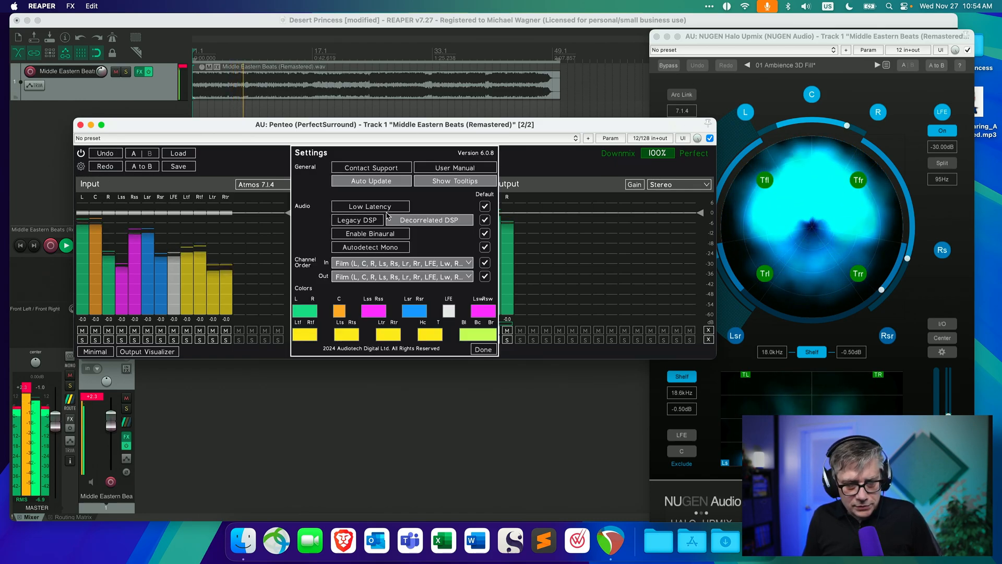
pyautogui.click(380, 265)
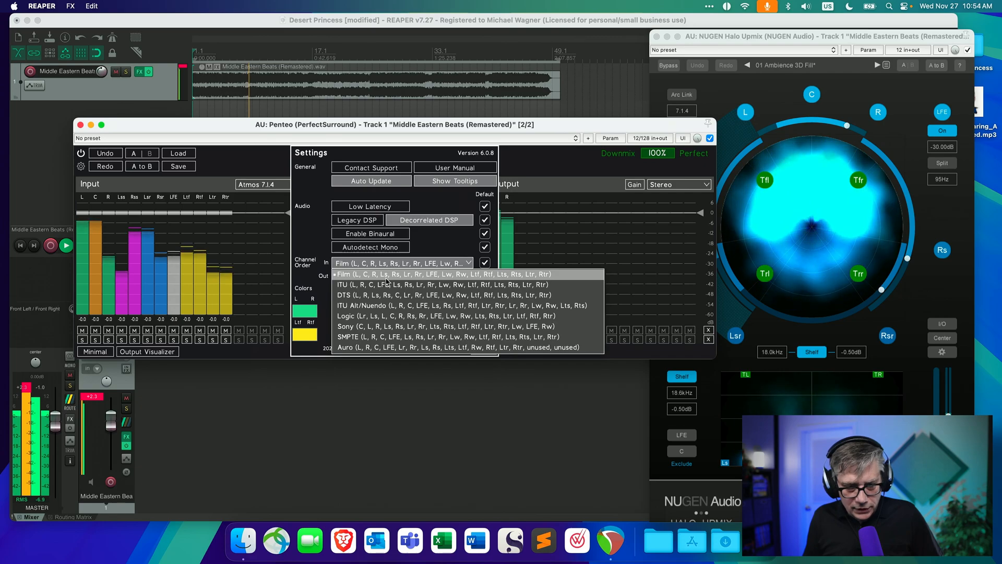
pyautogui.click(387, 286)
pyautogui.click(387, 277)
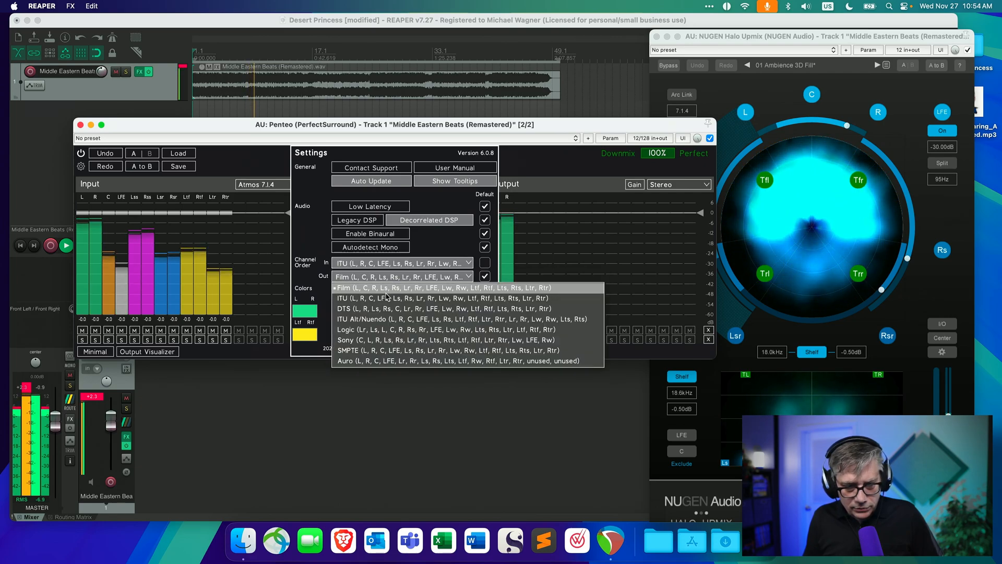
pyautogui.click(387, 287)
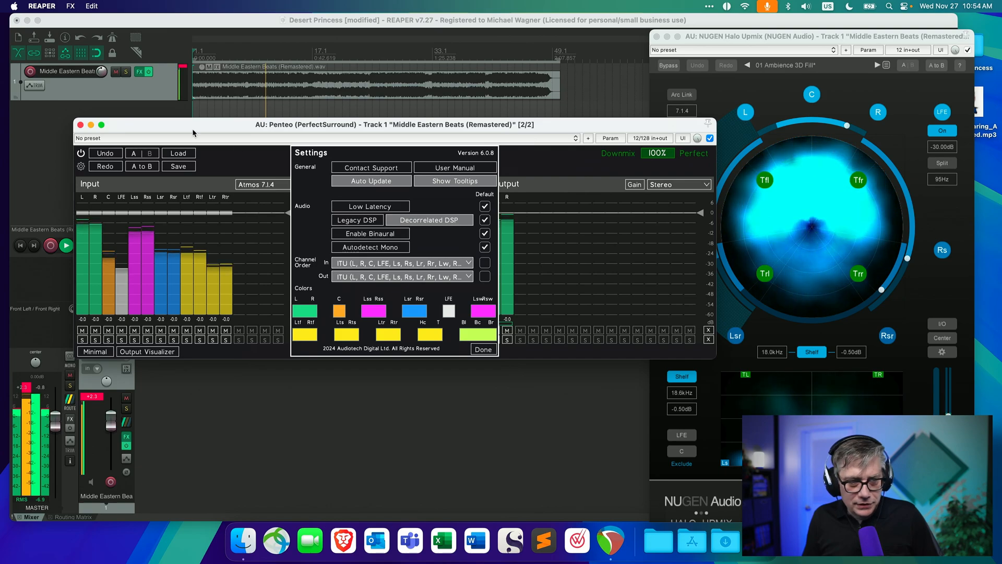
pyautogui.moveTo(553, 125); pyautogui.dragTo(511, 120)
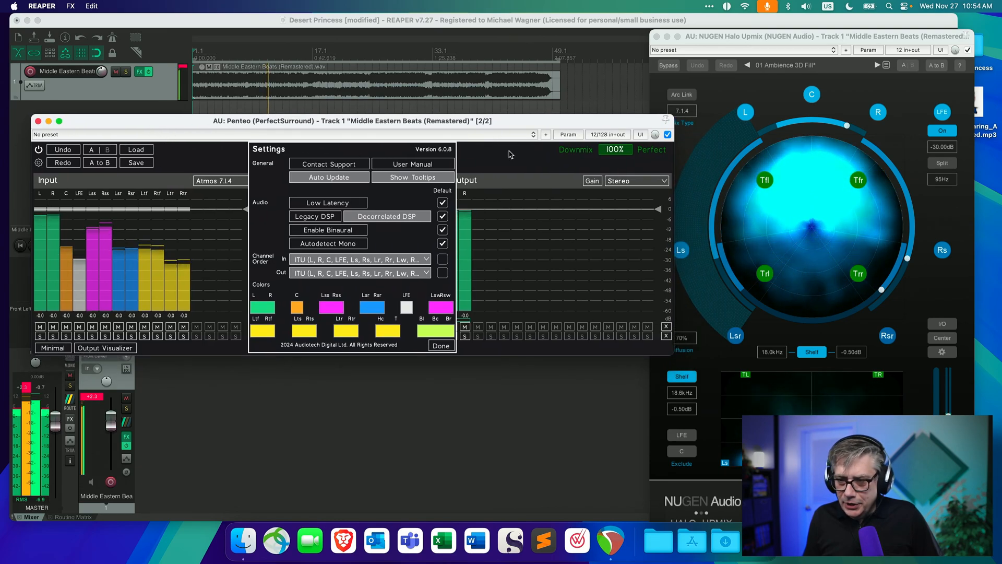
# Check the channel mapping by soloing front, center and surround channels in Halo Upmix, clear the solos and stop playback.
pyautogui.click(746, 113)
pyautogui.click(813, 96)
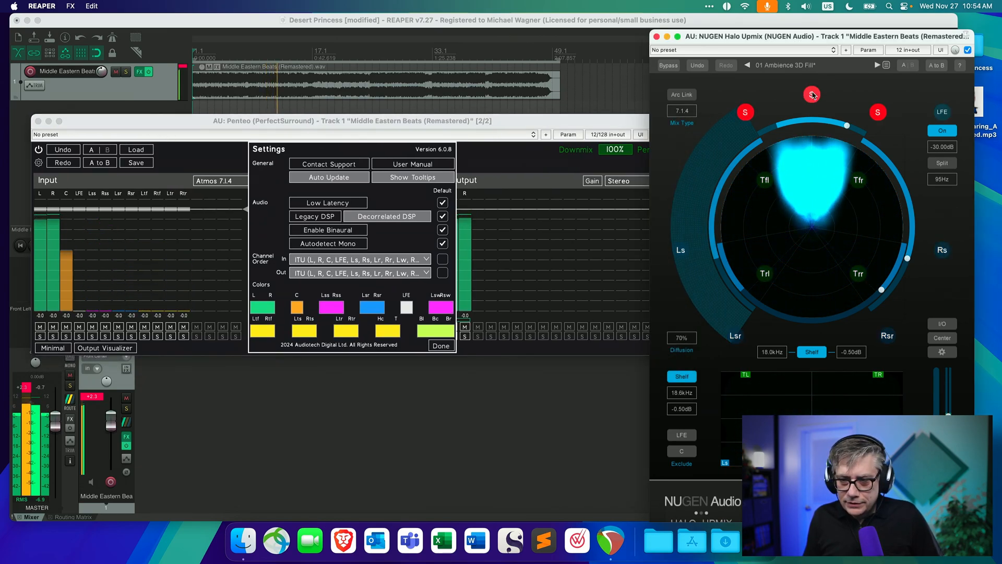
pyautogui.click(745, 112)
pyautogui.click(681, 250)
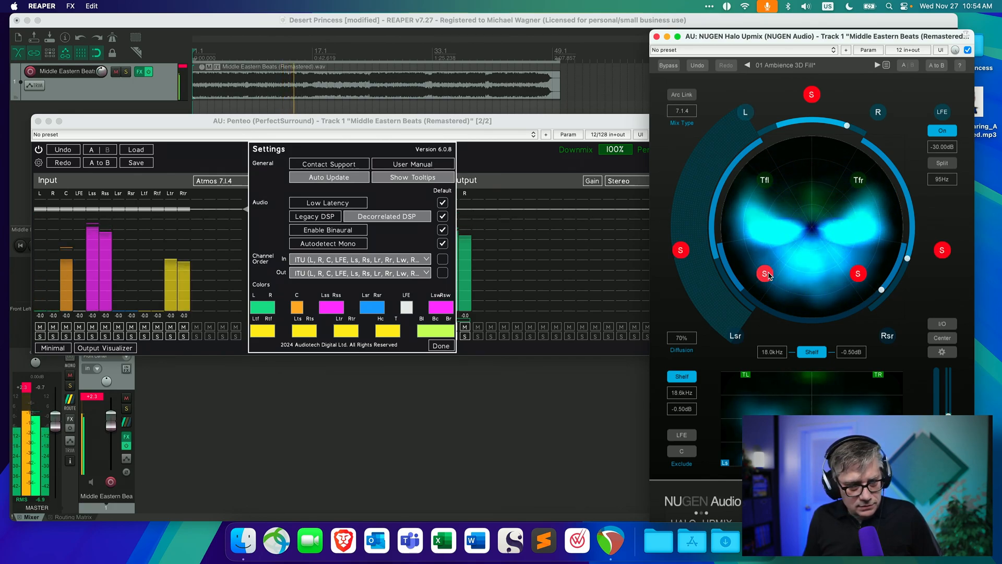
pyautogui.click(681, 250)
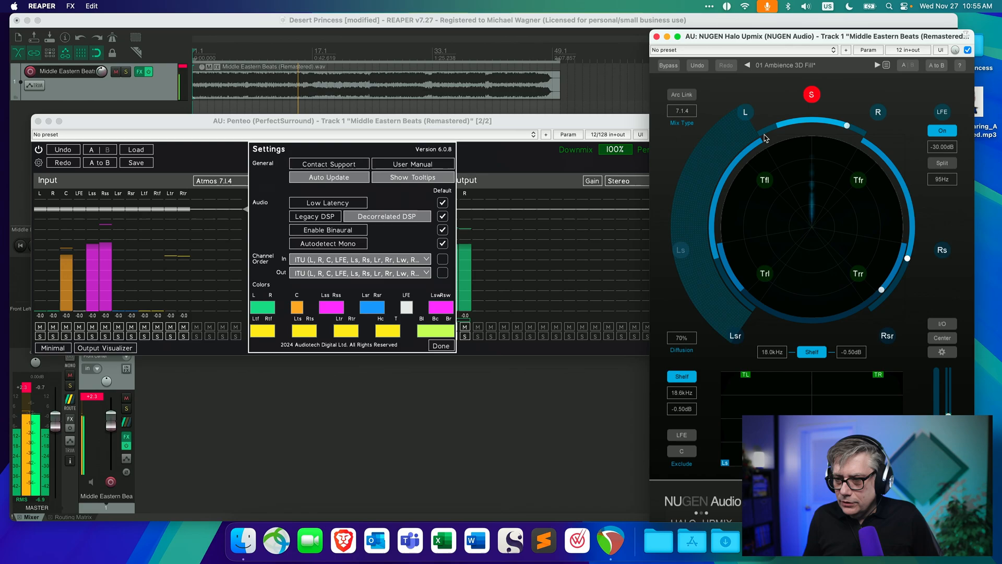
pyautogui.click(812, 94)
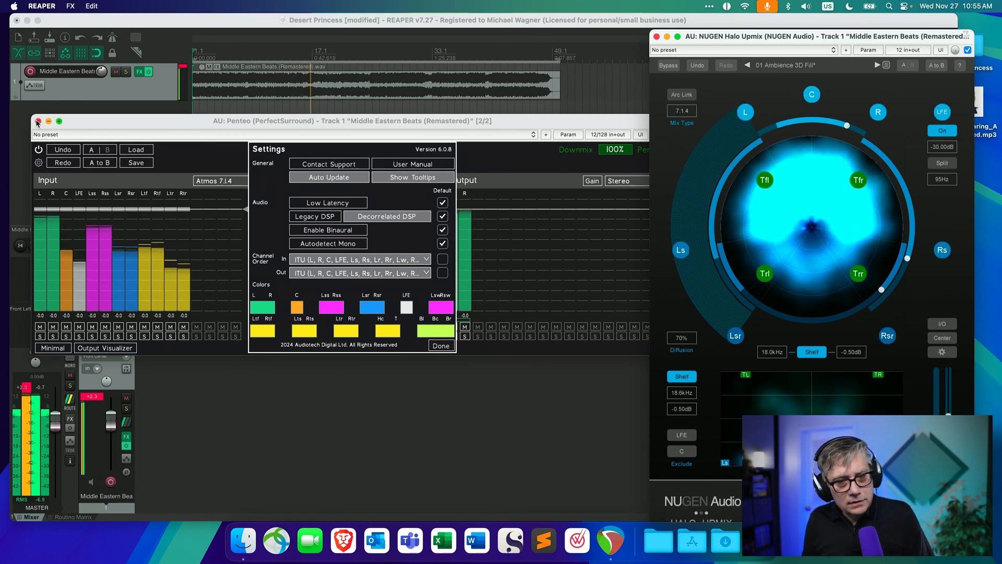
pyautogui.press('space')
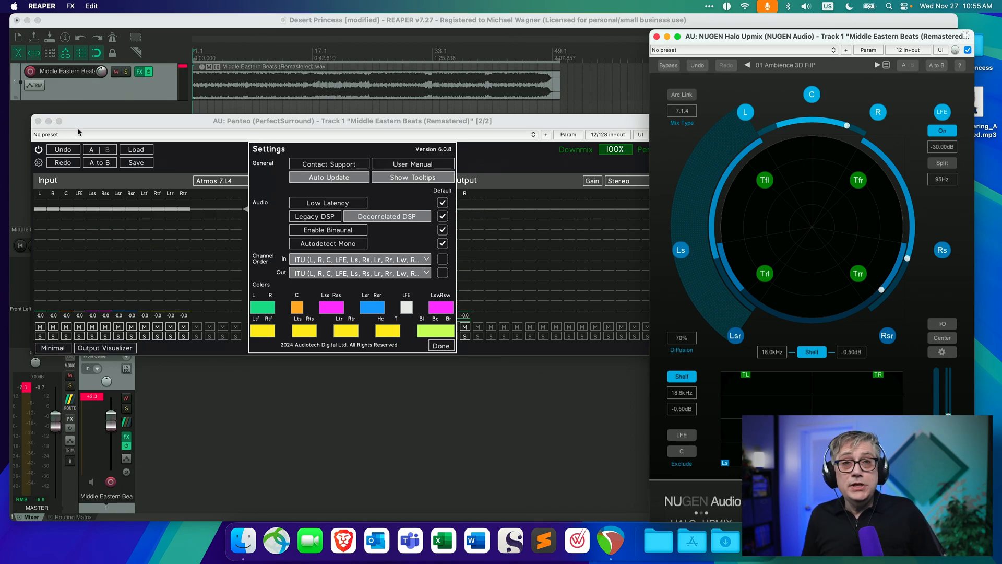
# Close both plugin windows and add the AU version of Stemcell2 at the end of the track's effects chain.
pyautogui.click(39, 122)
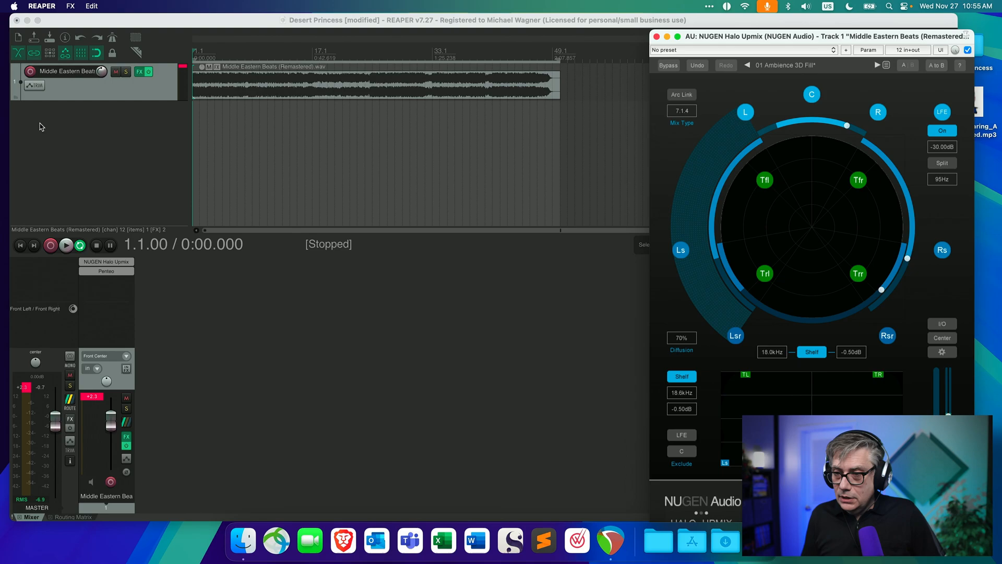
pyautogui.click(658, 36)
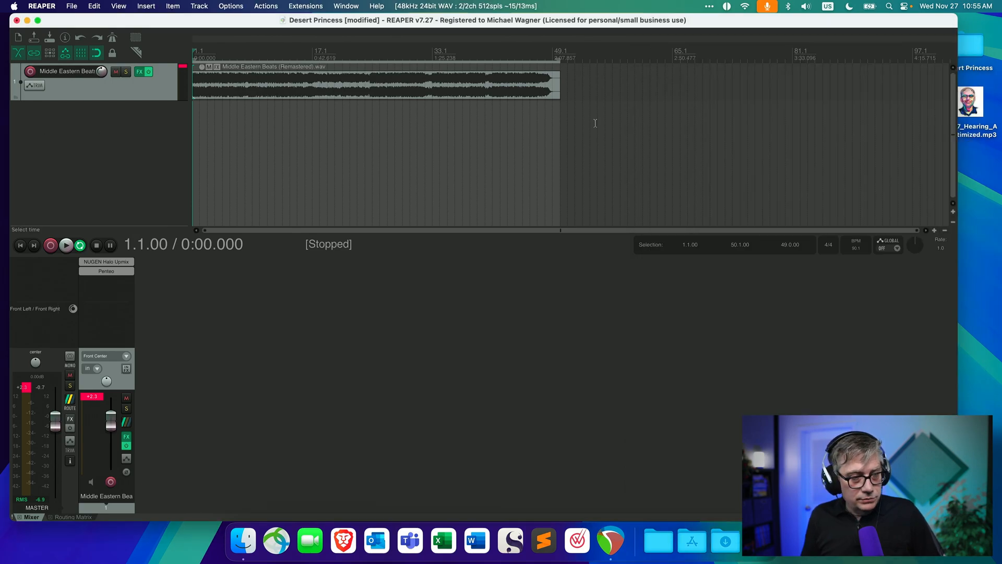
pyautogui.rightClick(114, 283)
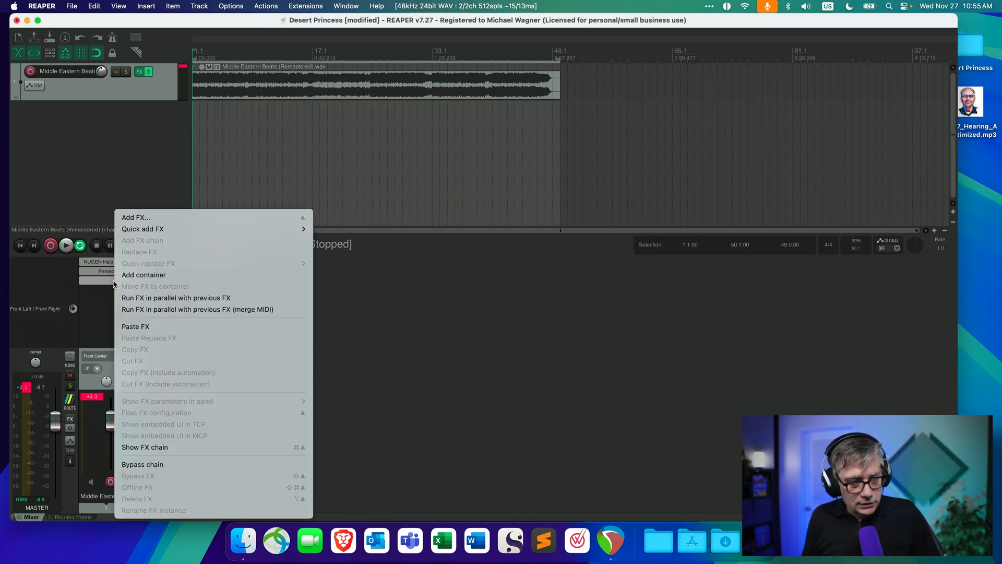
pyautogui.click(135, 217)
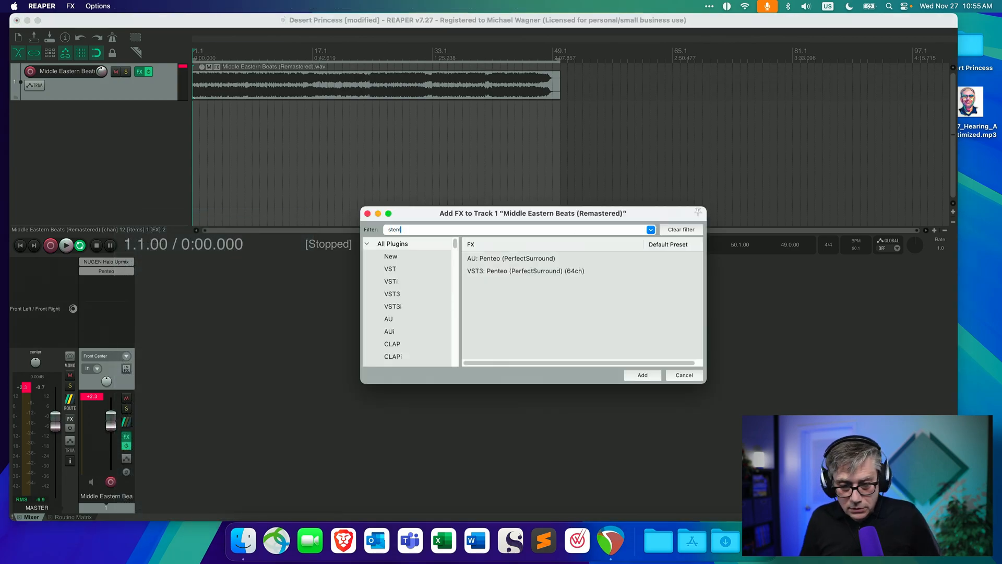
pyautogui.write('stem')
pyautogui.click(489, 273)
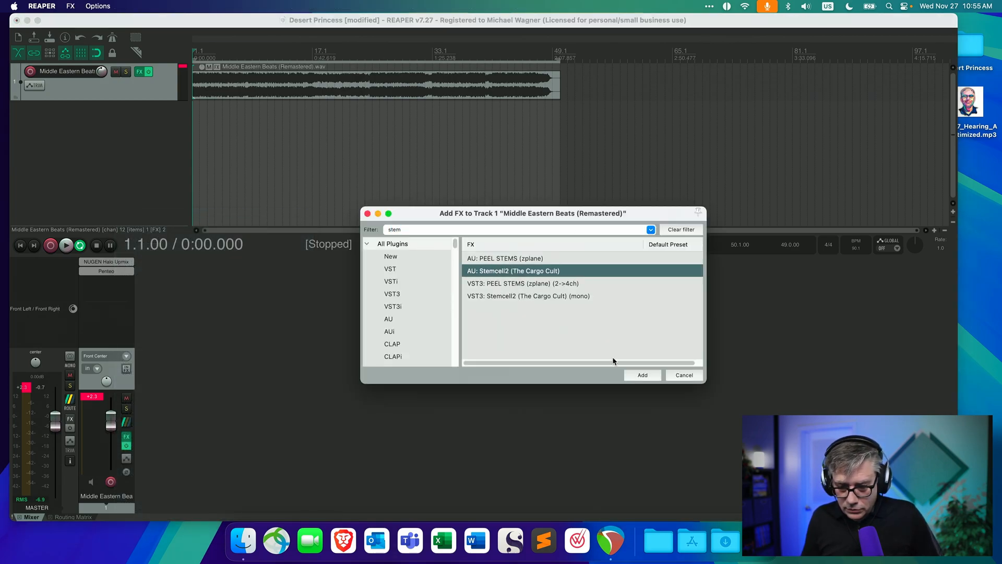
pyautogui.click(642, 375)
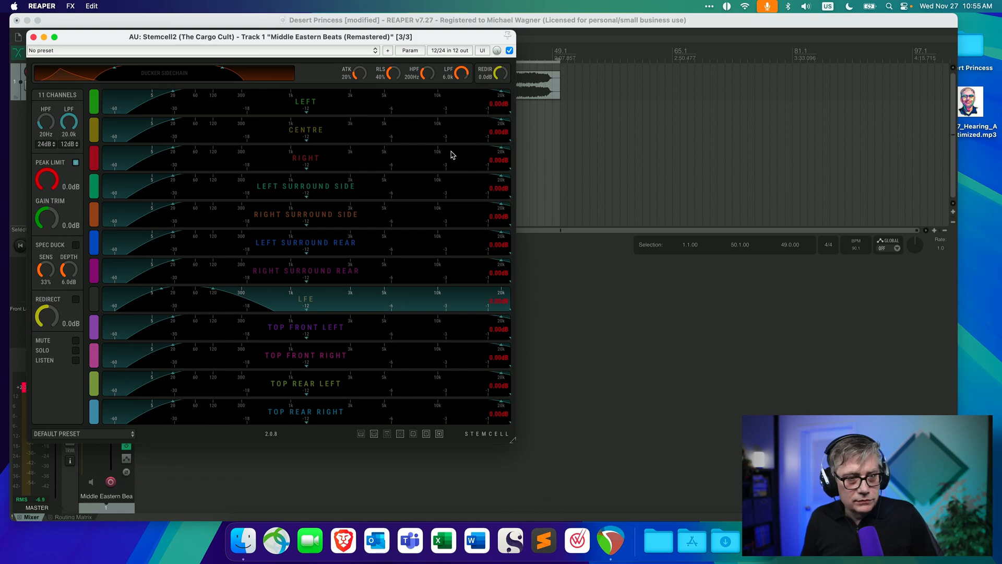
# Move the Stemcell2 window clear of the mixer and reorder the effects so Stemcell2 sits between Halo Upmix and Penteo.
pyautogui.moveTo(248, 39); pyautogui.dragTo(586, 51)
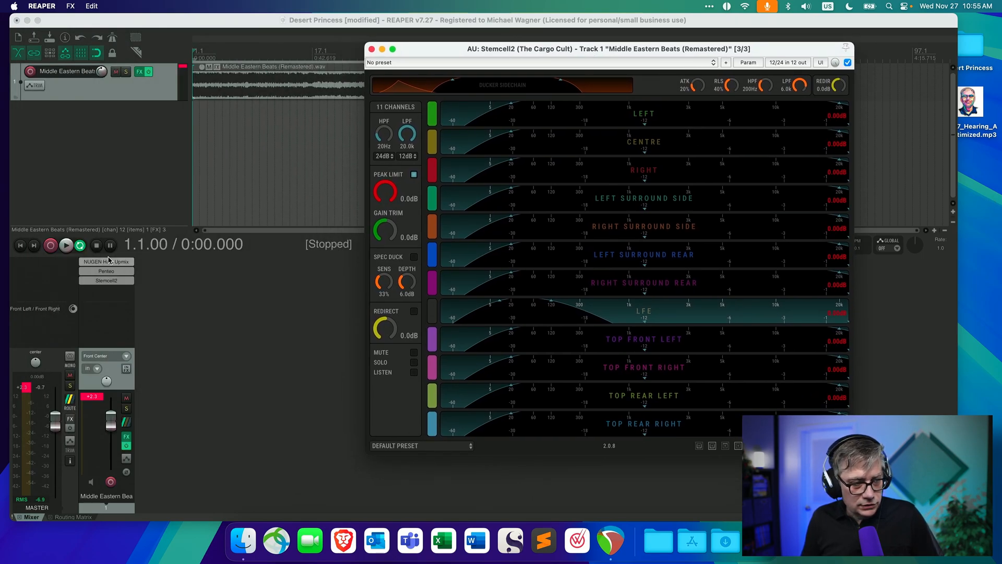
pyautogui.click(111, 284)
pyautogui.moveTo(111, 270); pyautogui.dragTo(112, 271)
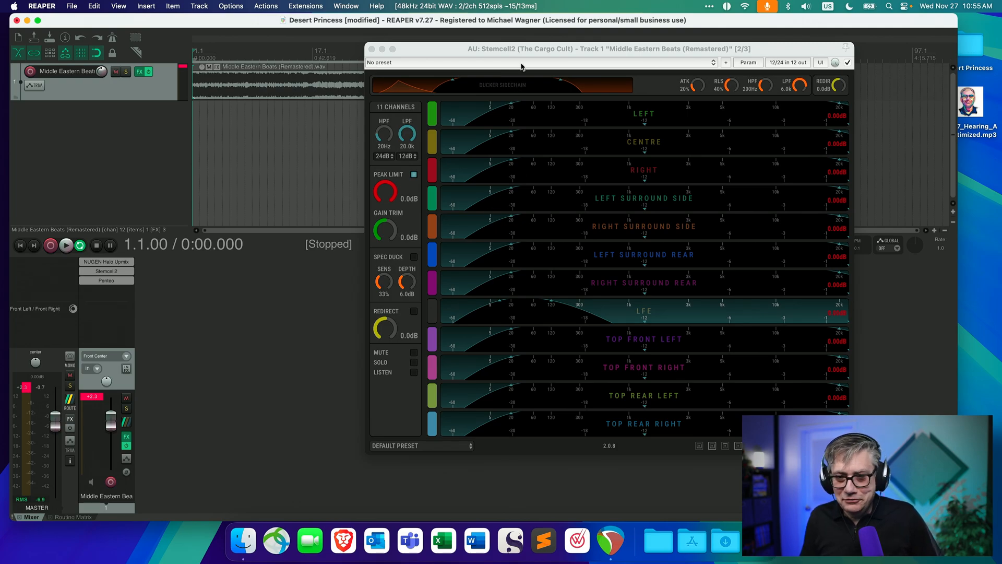
# Start playback and set the peak limit to -8.5 dB and gain trim to -4.0 dB on the 11 non-LFE channels in Stemcell2.
pyautogui.moveTo(516, 49); pyautogui.dragTo(496, 54)
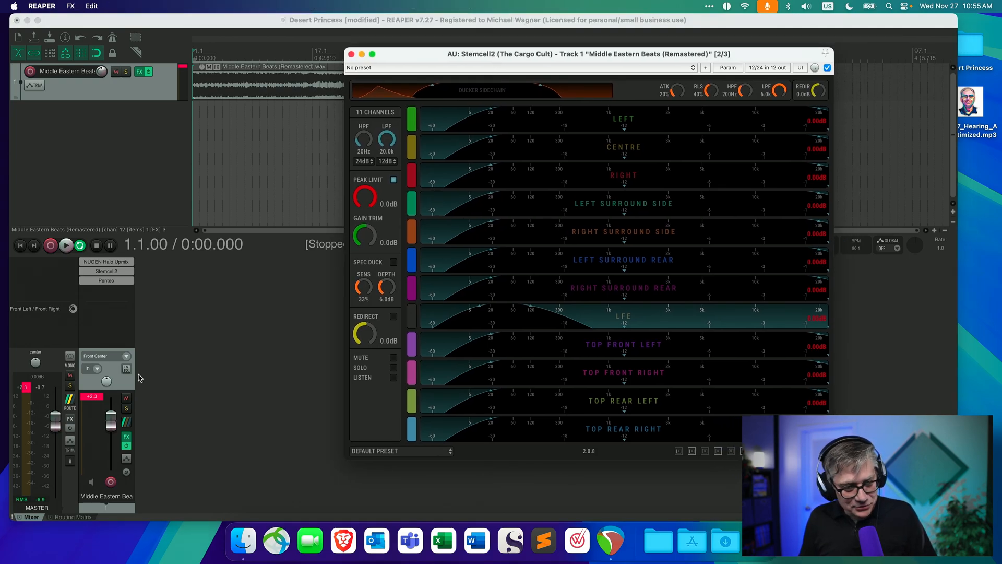
pyautogui.click(67, 246)
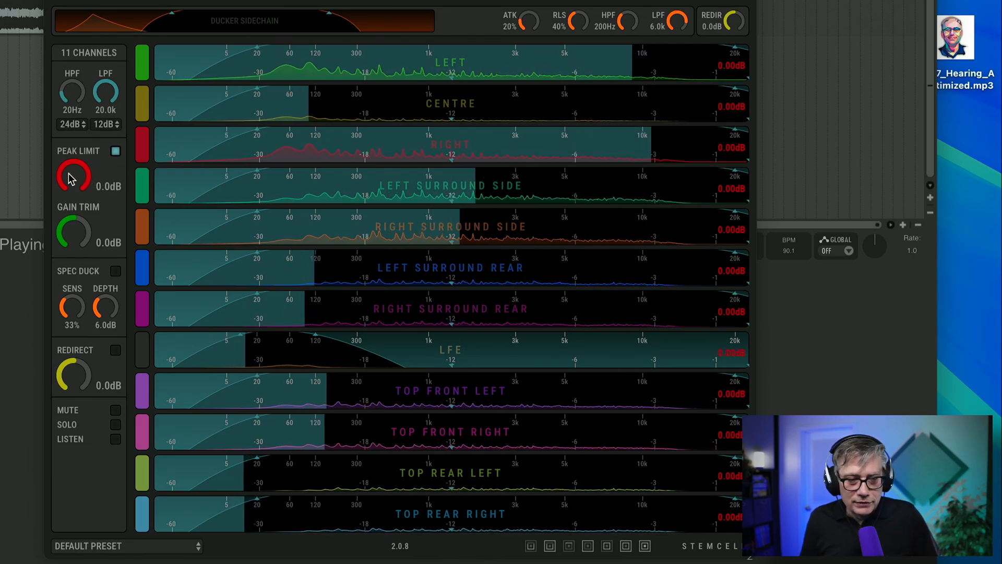
pyautogui.moveTo(76, 176); pyautogui.dragTo(38, 259)
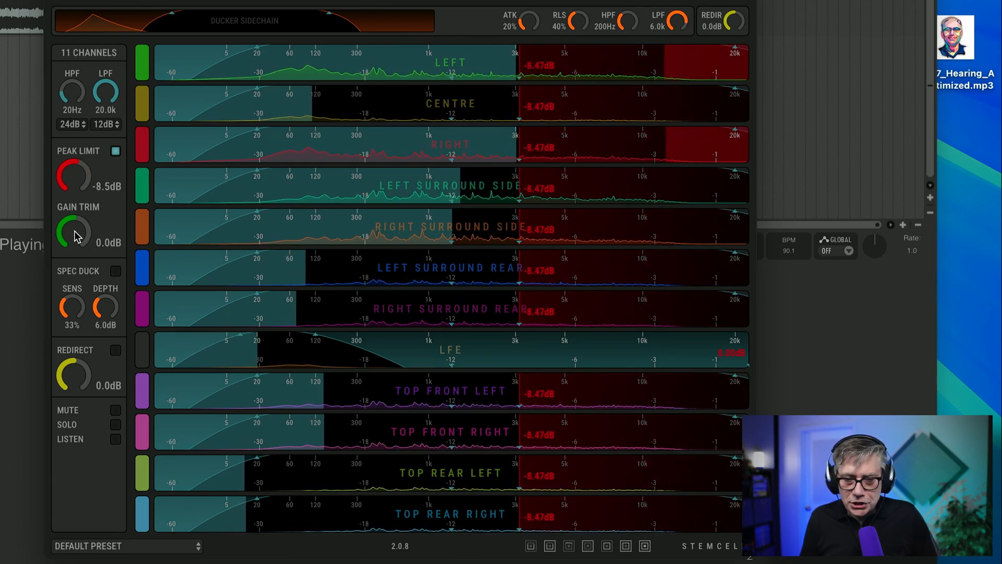
pyautogui.moveTo(73, 229)
pyautogui.mouseDown()
pyautogui.moveTo(63, 264)
pyautogui.moveTo(67, 248)
pyautogui.mouseUp()
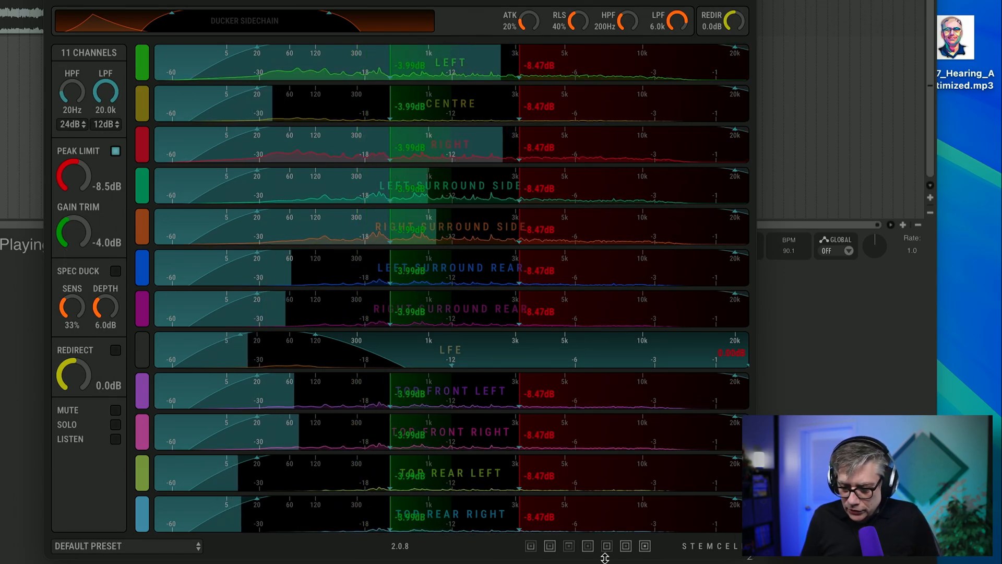
# Examine the channel selection options: Left alone, surrounds, surrounds with tops, fronts, top layer, bottom layer, all except LFE, and all channels.
pyautogui.click(142, 68)
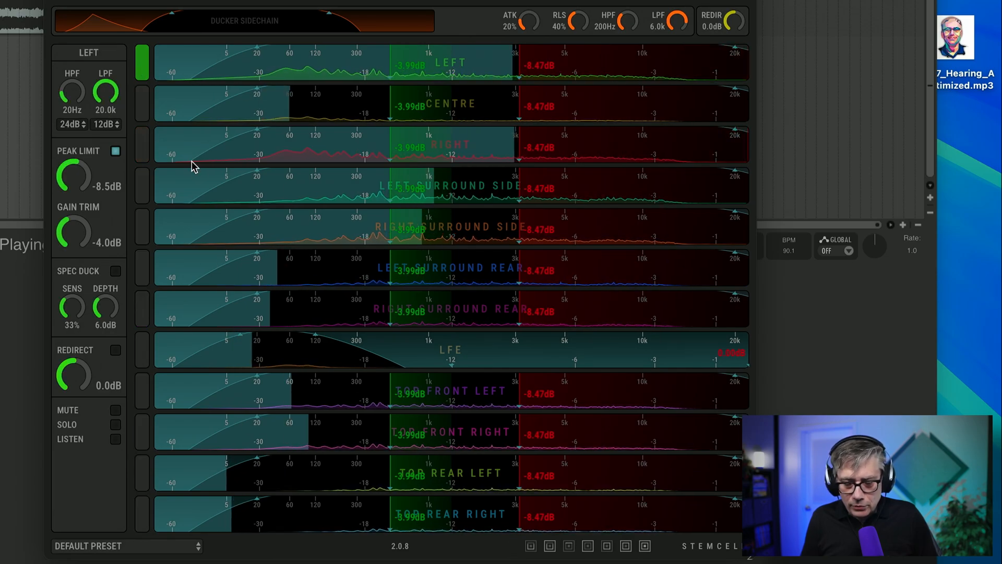
pyautogui.click(531, 547)
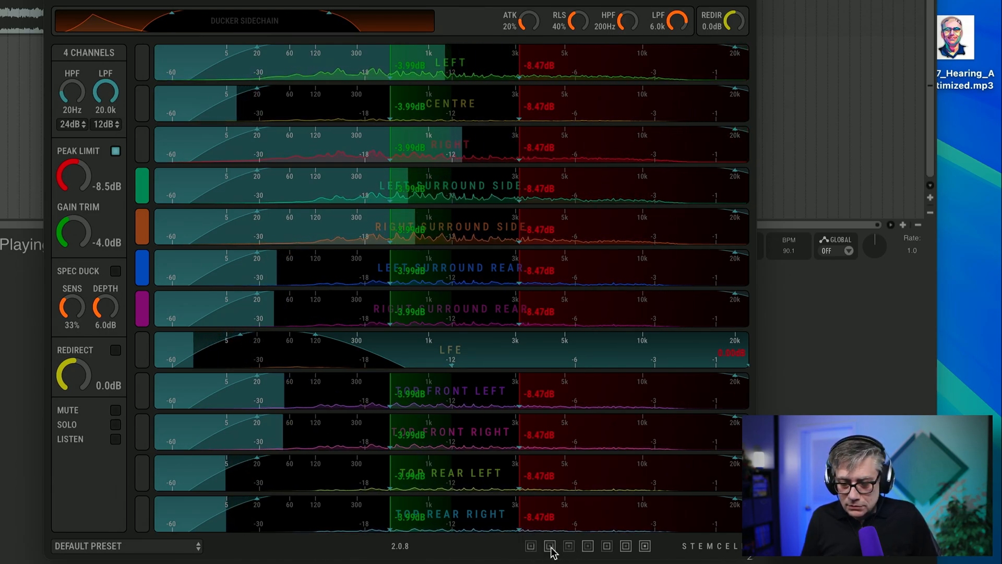
pyautogui.click(551, 547)
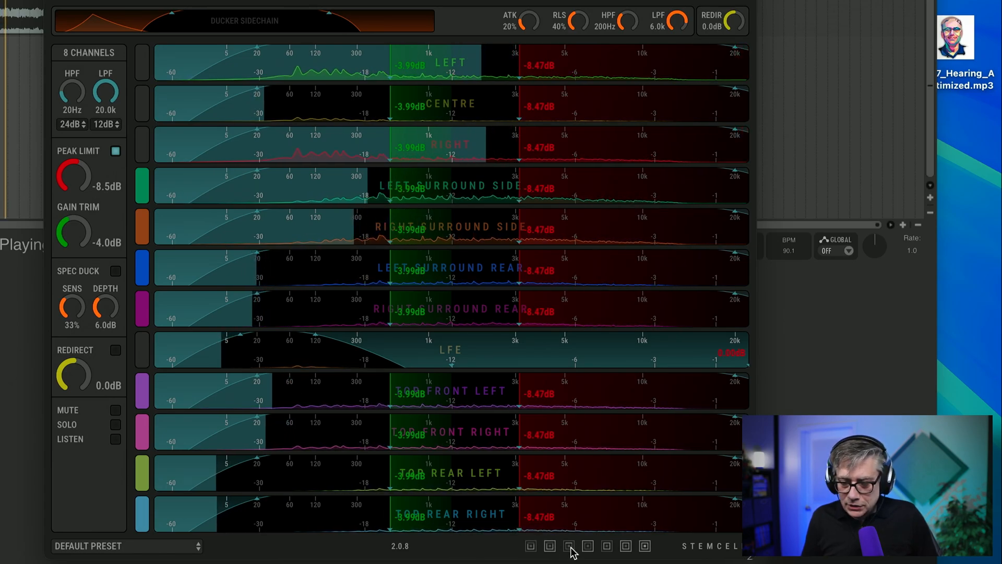
pyautogui.click(572, 551)
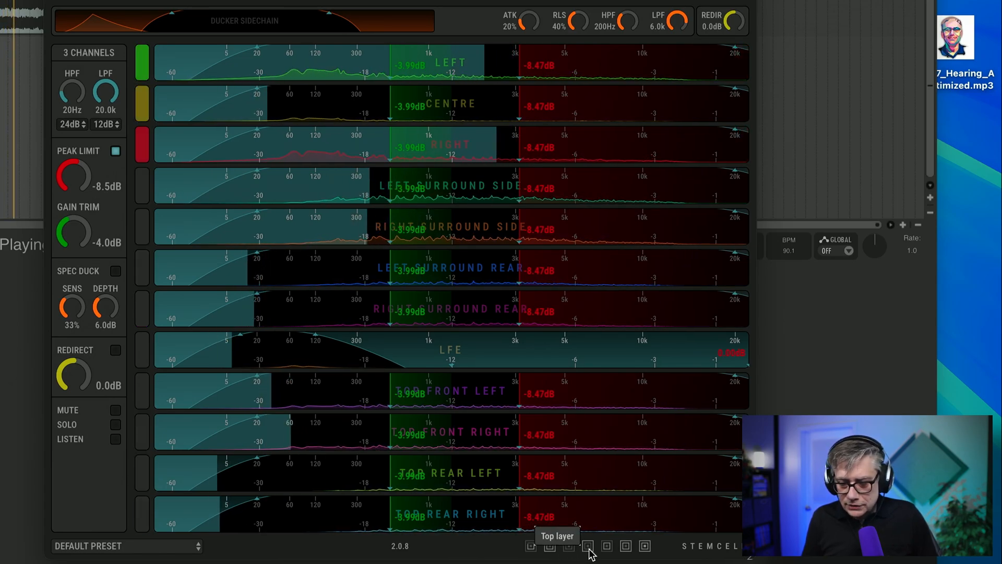
pyautogui.click(589, 547)
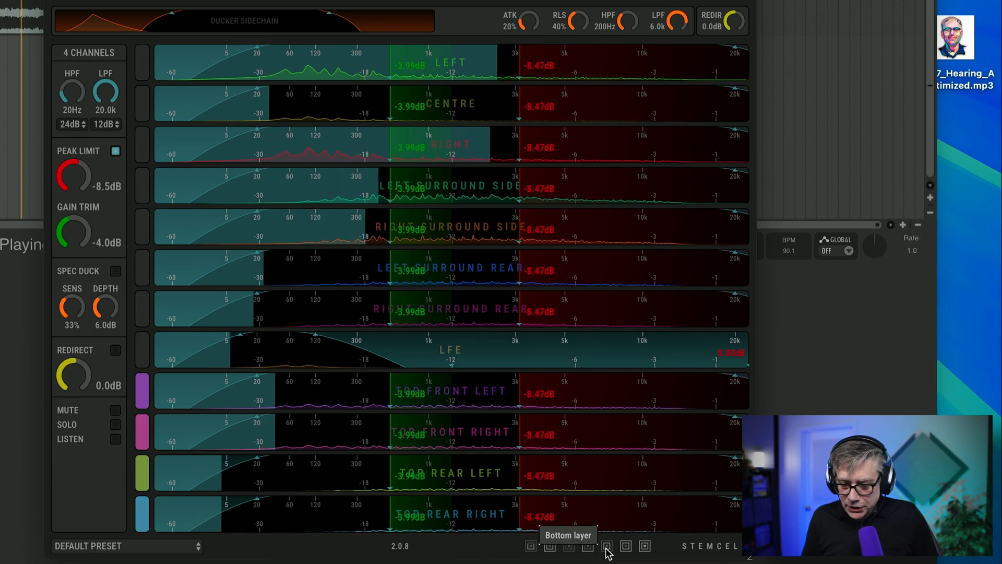
pyautogui.click(608, 549)
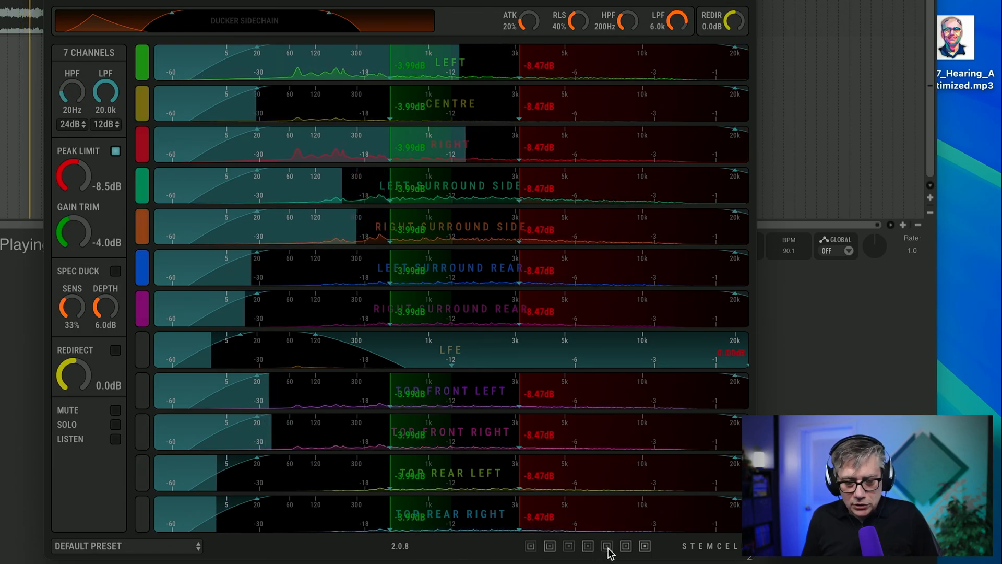
pyautogui.click(628, 548)
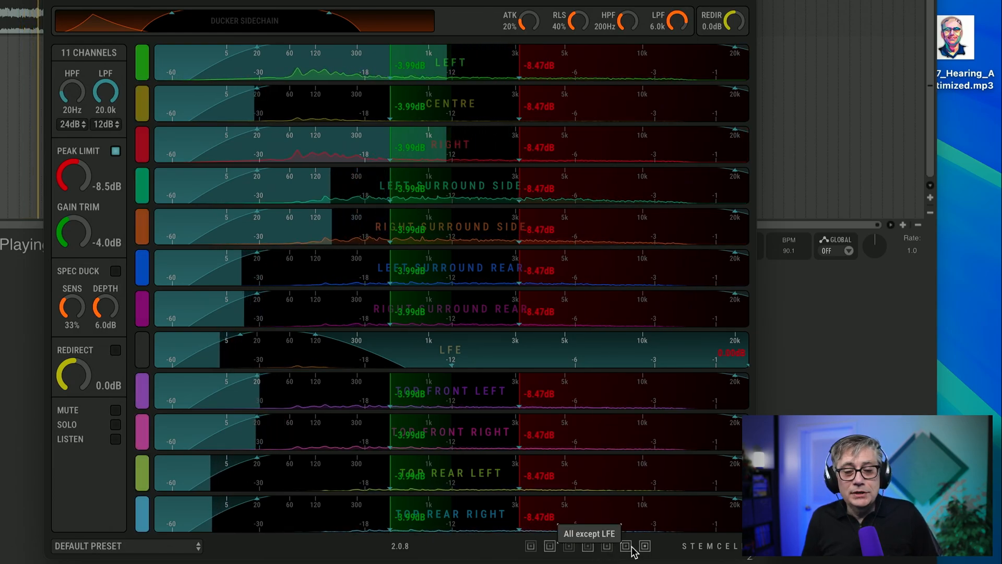
pyautogui.click(646, 548)
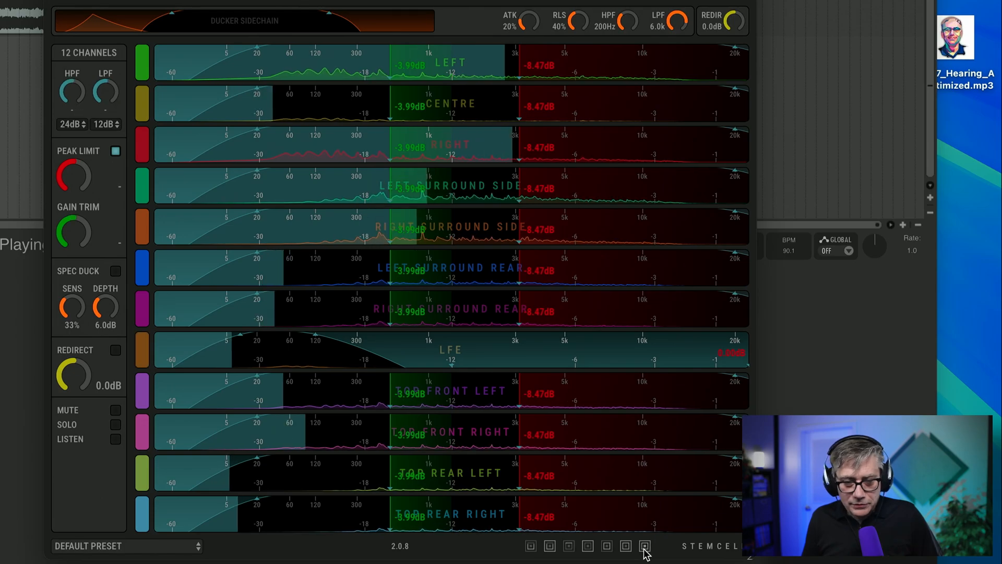
# Set the peak limit to -11.6 dB on the Left channel and -6.5 dB on the Right channel.
pyautogui.click(143, 73)
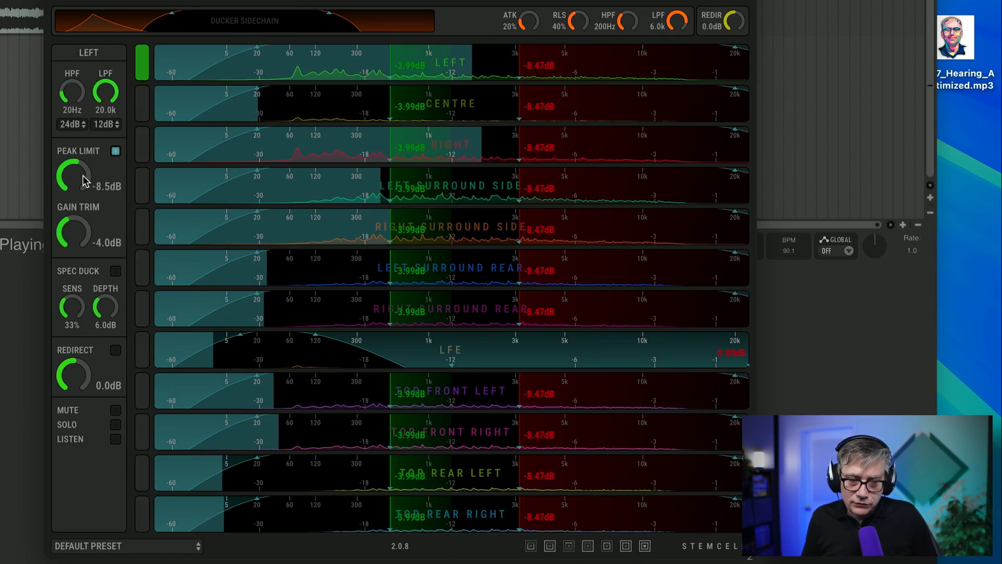
pyautogui.moveTo(67, 192); pyautogui.dragTo(59, 201)
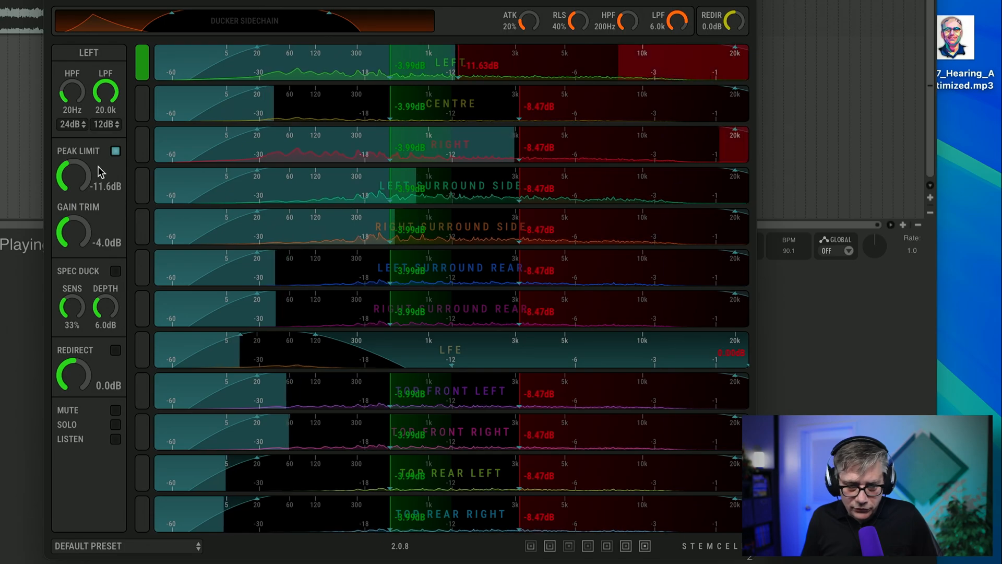
pyautogui.click(140, 143)
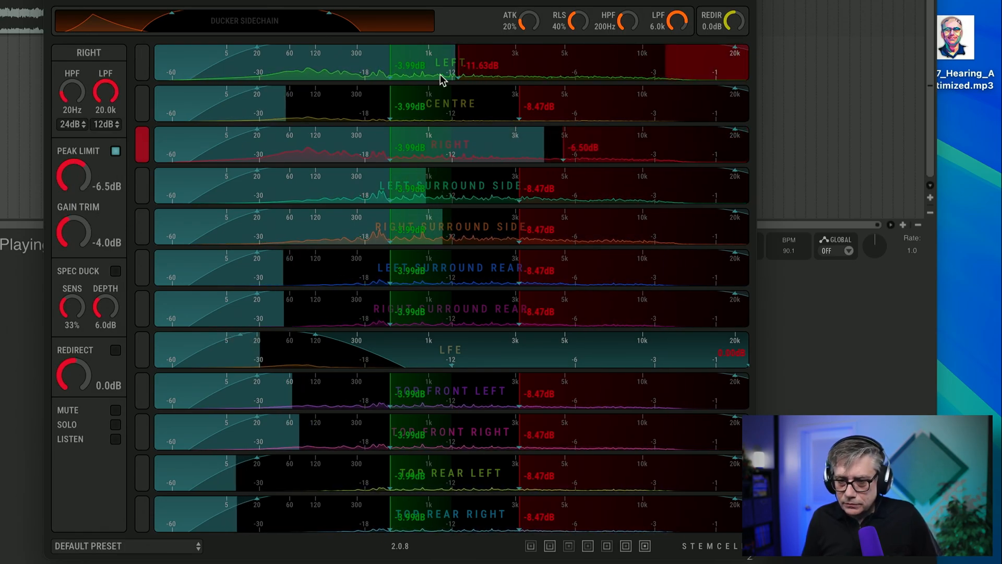
# Select the three front channels together and set their shared peak limit to -7.3 dB.
pyautogui.click(569, 546)
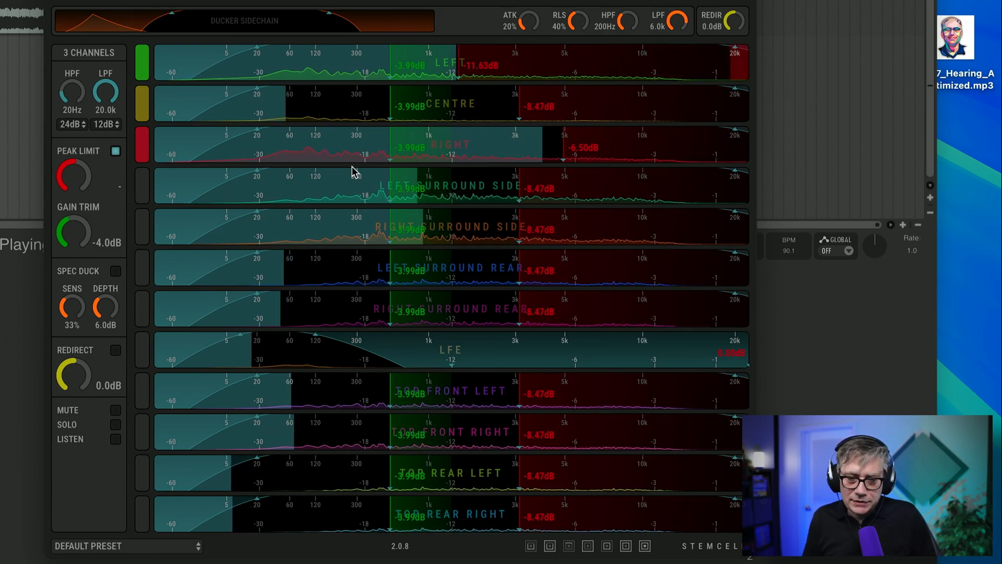
pyautogui.click(76, 171)
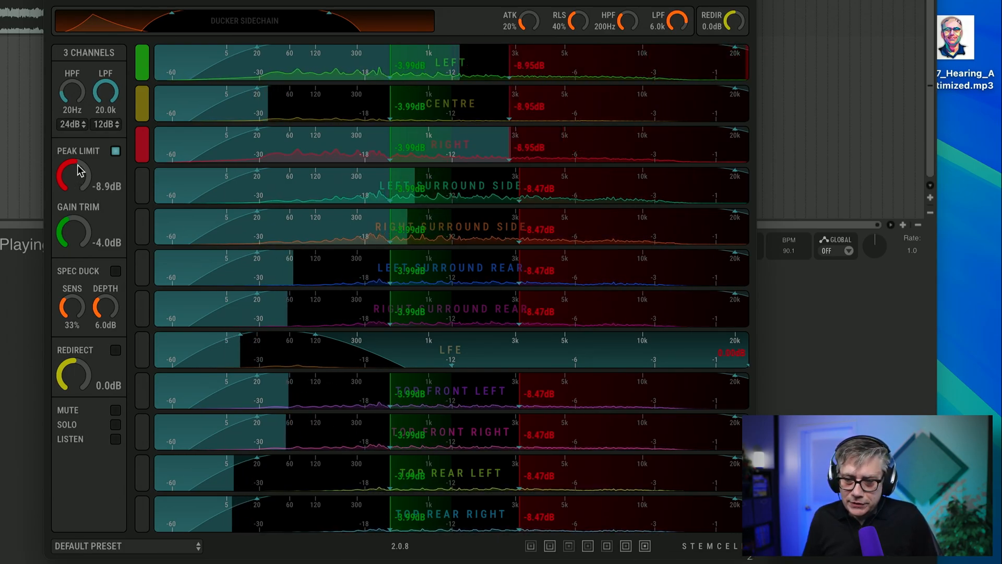
pyautogui.moveTo(77, 170)
pyautogui.mouseDown()
pyautogui.moveTo(86, 151)
pyautogui.moveTo(82, 159)
pyautogui.mouseUp()
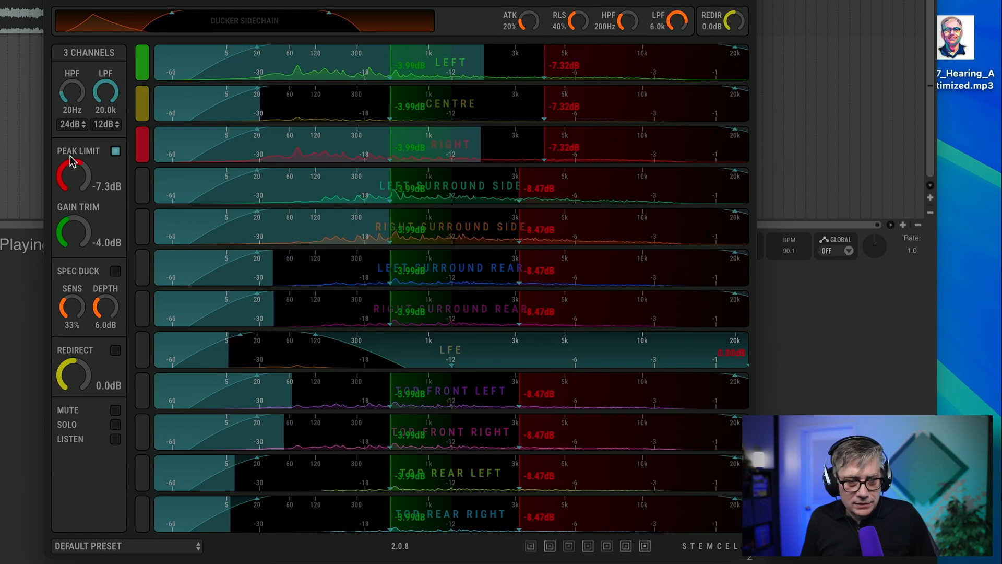
# Try out the front channels' filters with the low-pass at 10.2k, and reset them to 20 Hz and 20.0k.
pyautogui.moveTo(76, 73)
pyautogui.mouseDown()
pyautogui.moveTo(88, 60)
pyautogui.moveTo(116, 148)
pyautogui.moveTo(91, 102)
pyautogui.mouseUp()
pyautogui.doubleClick(66, 91)
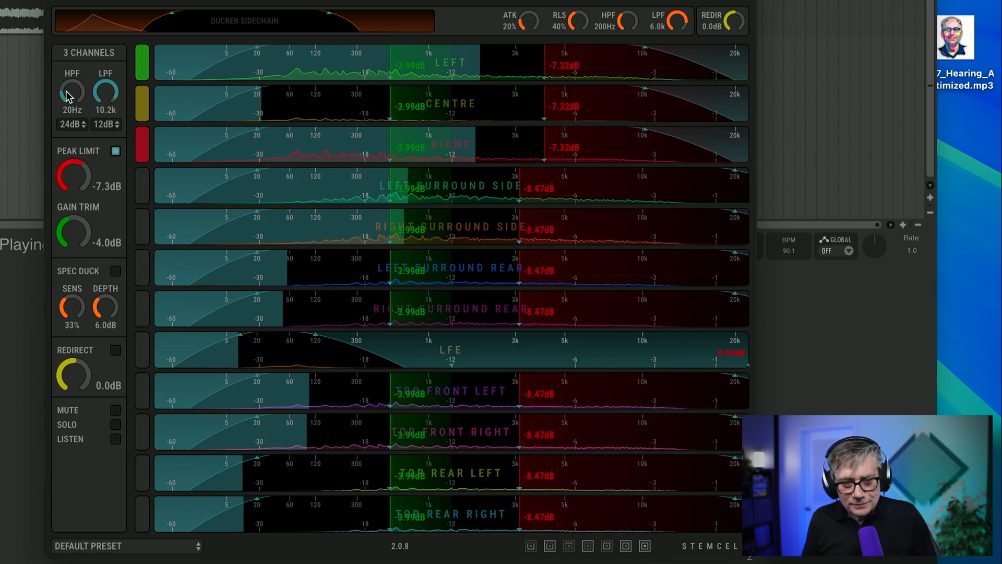
pyautogui.doubleClick(104, 94)
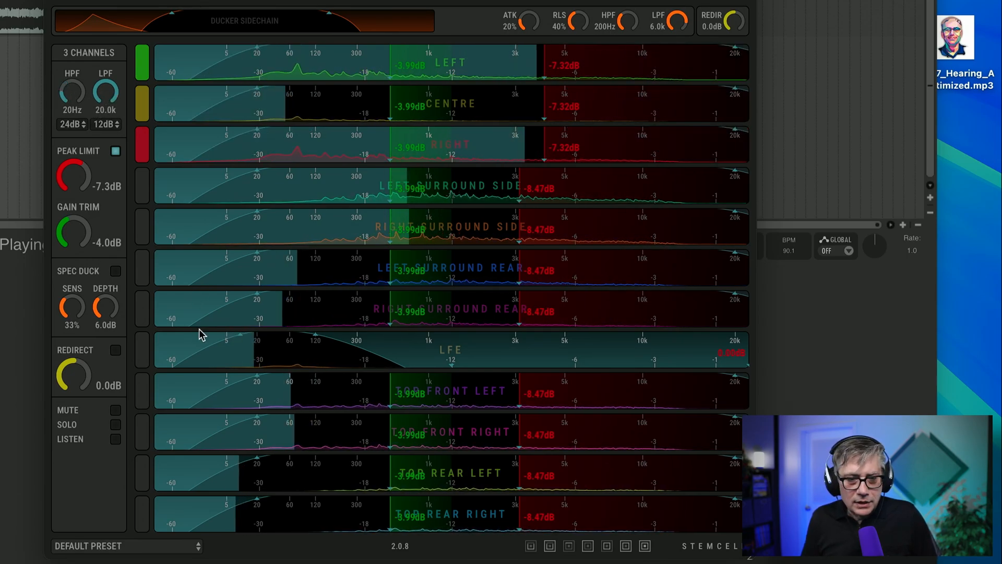
# Enable Redirect on the three front channels, try it on the LFE channel, and turn off both Redirect and Peak Limit for the LFE.
pyautogui.click(115, 351)
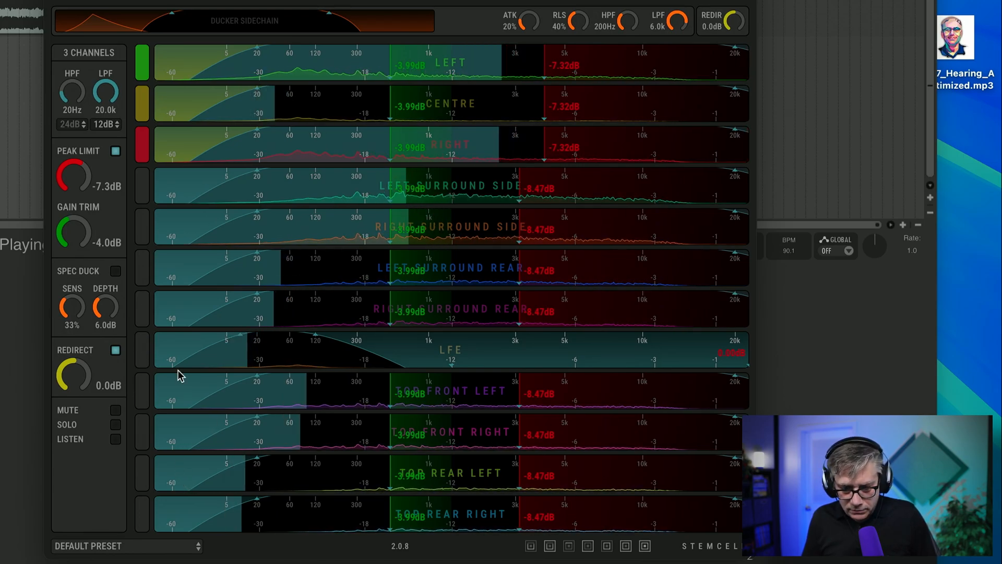
pyautogui.click(142, 359)
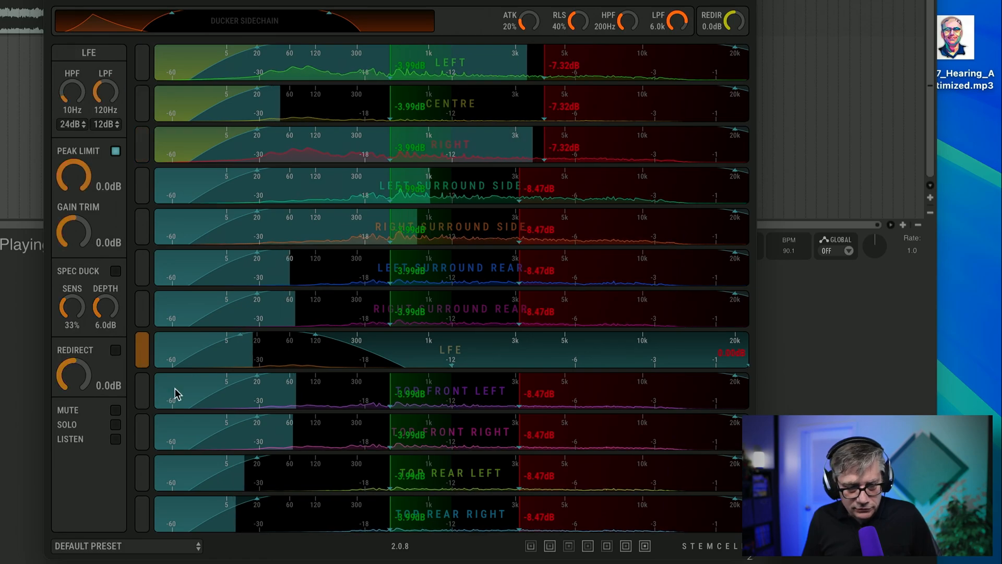
pyautogui.click(116, 350)
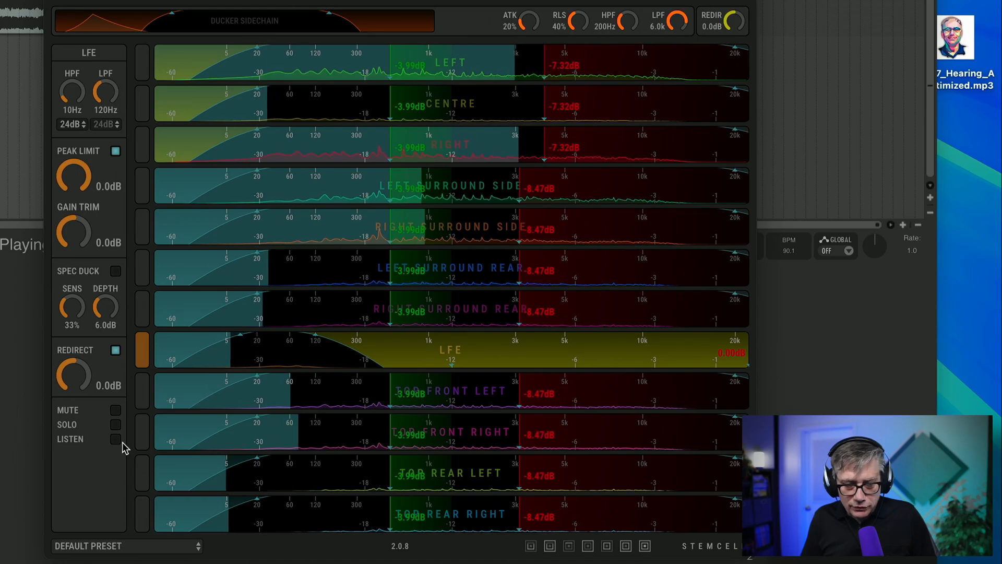
pyautogui.click(116, 351)
pyautogui.click(116, 151)
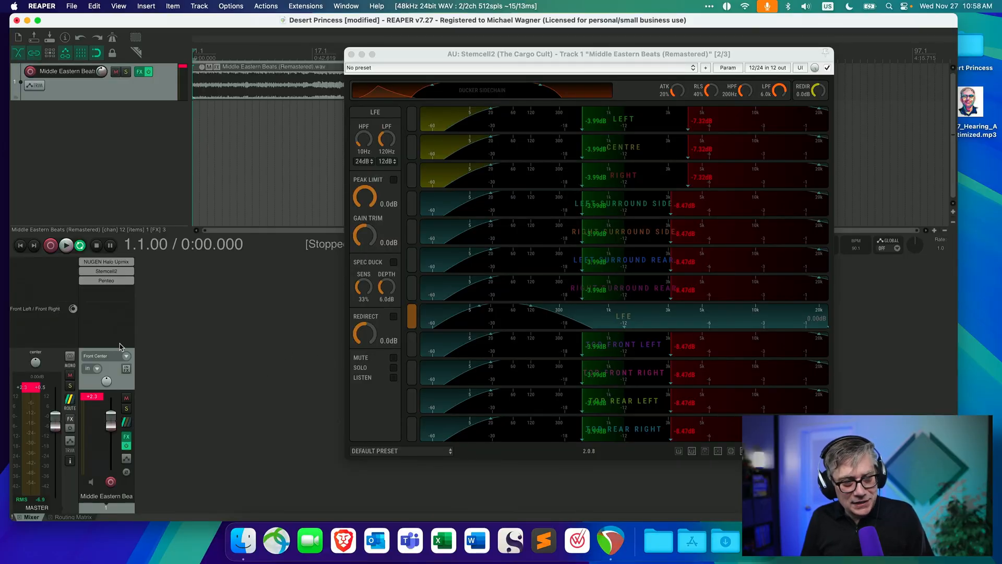
# Start playback, set the track's channel count to 14 in its routing, and close the routing window.
pyautogui.click(66, 246)
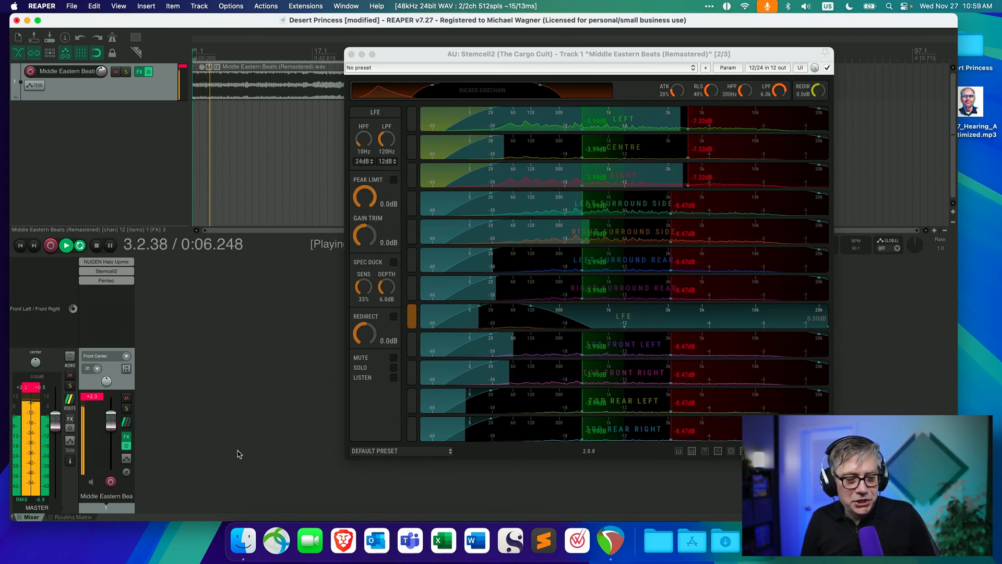
pyautogui.click(128, 424)
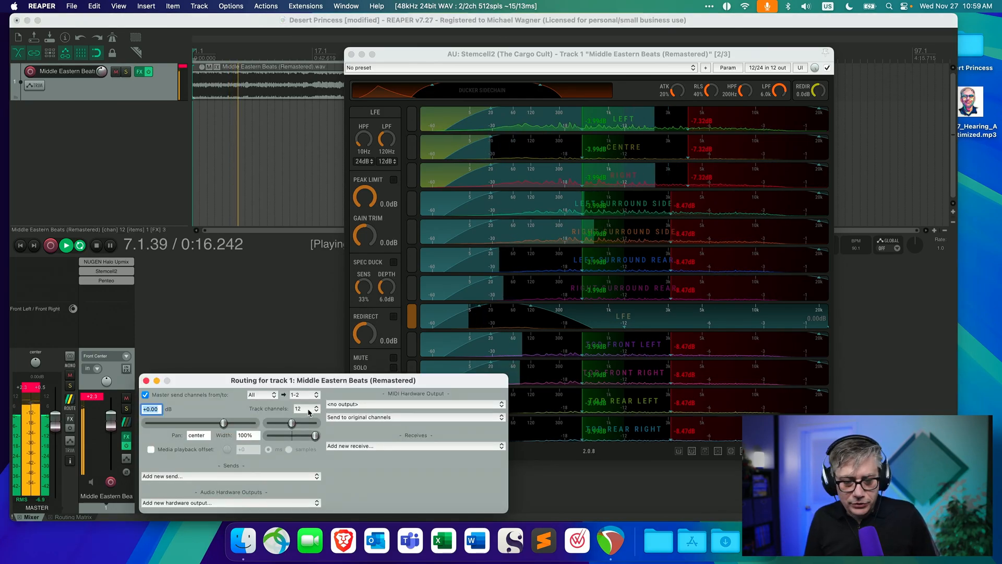
pyautogui.click(309, 410)
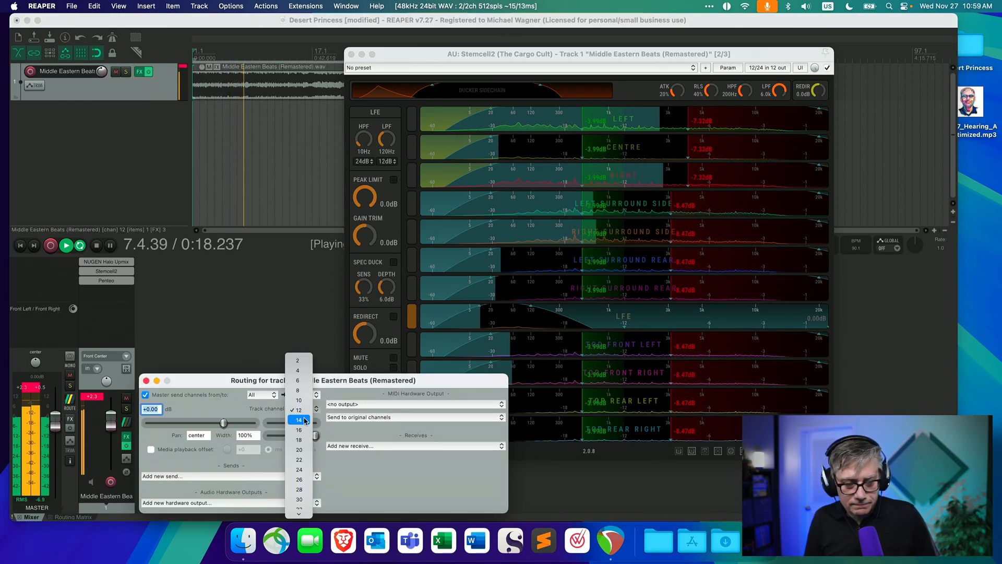
pyautogui.click(305, 420)
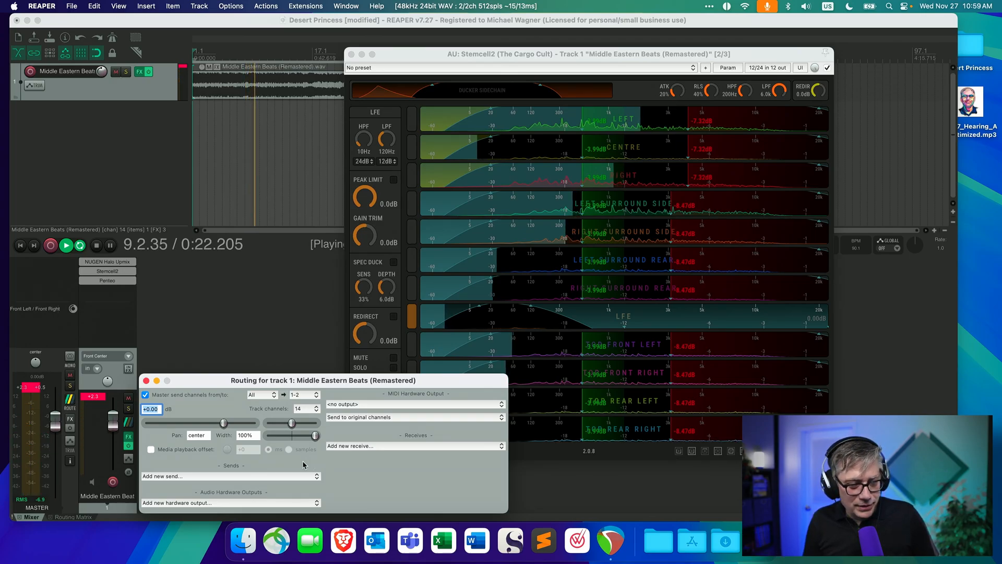
pyautogui.click(146, 381)
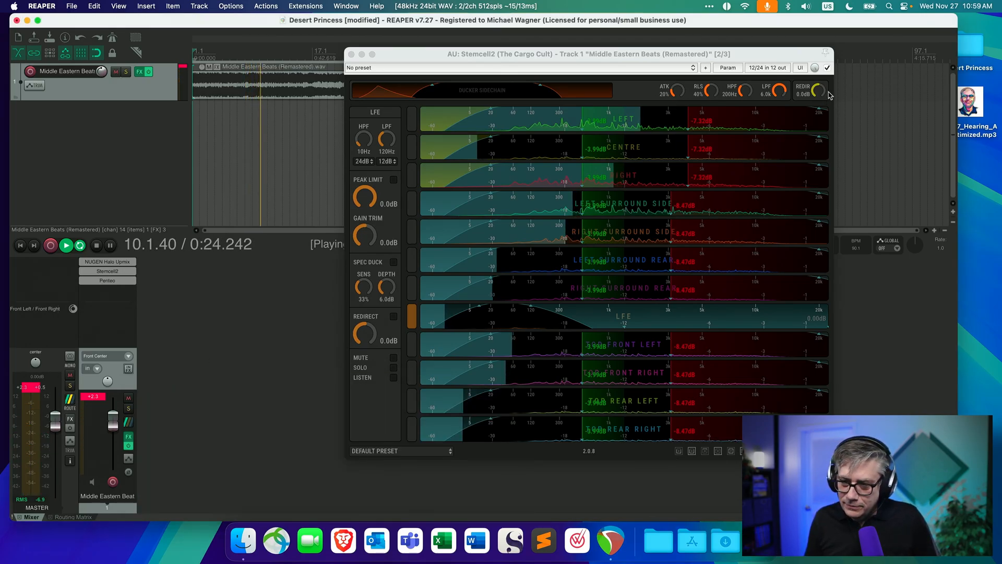
# Bypass and re-enable Stemcell2, and delete it from the track's effects chain.
pyautogui.click(827, 67)
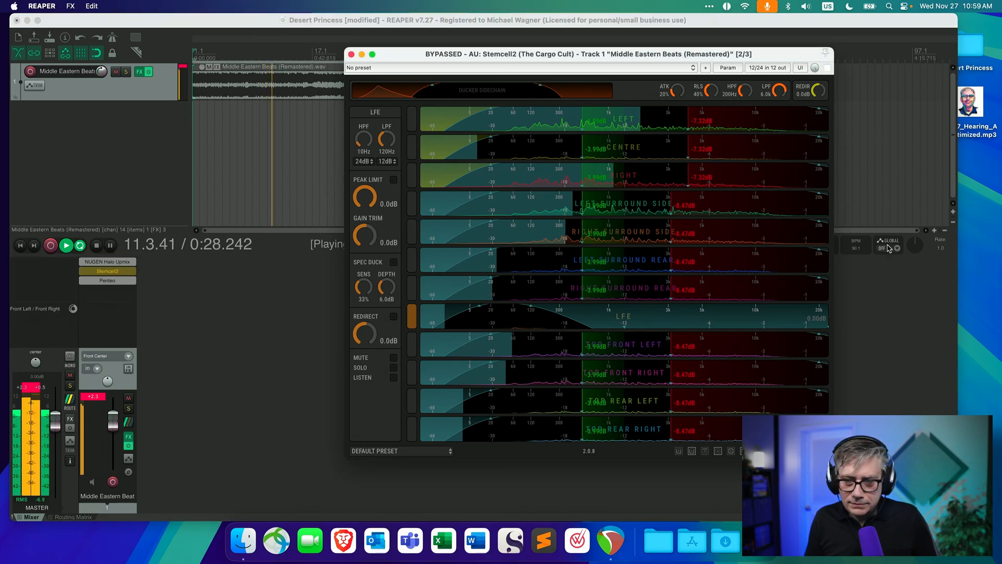
pyautogui.click(827, 68)
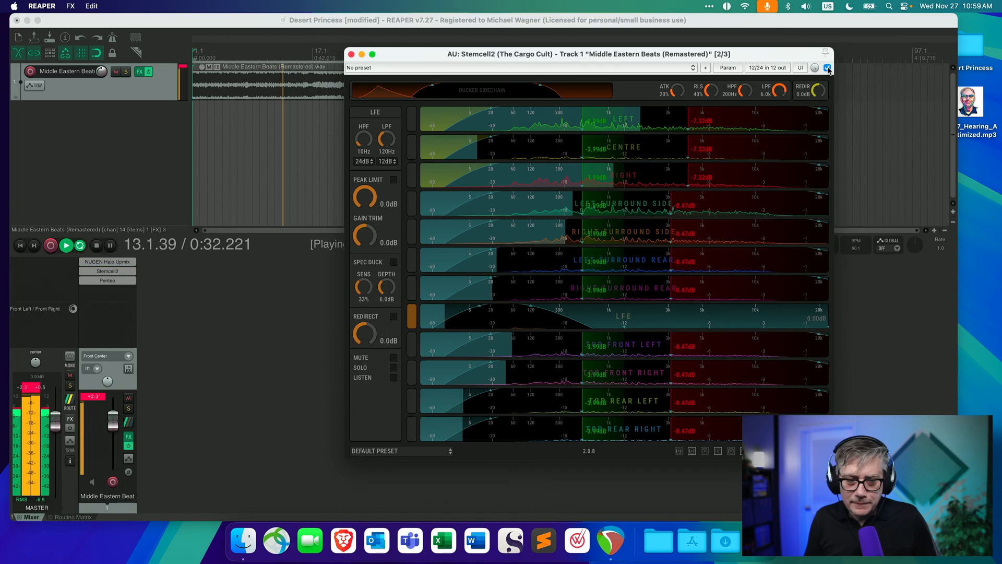
pyautogui.click(351, 54)
pyautogui.rightClick(112, 271)
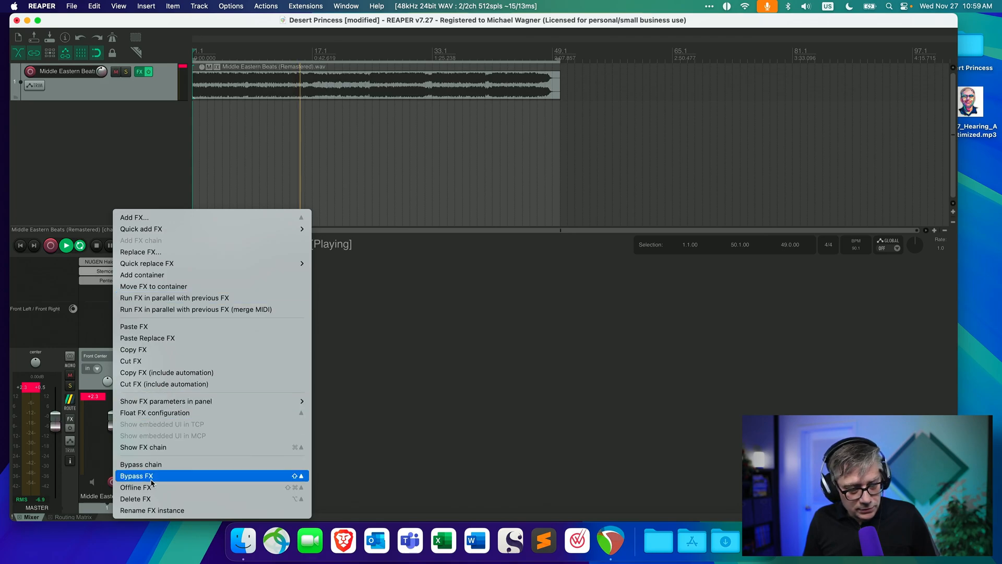
pyautogui.click(153, 498)
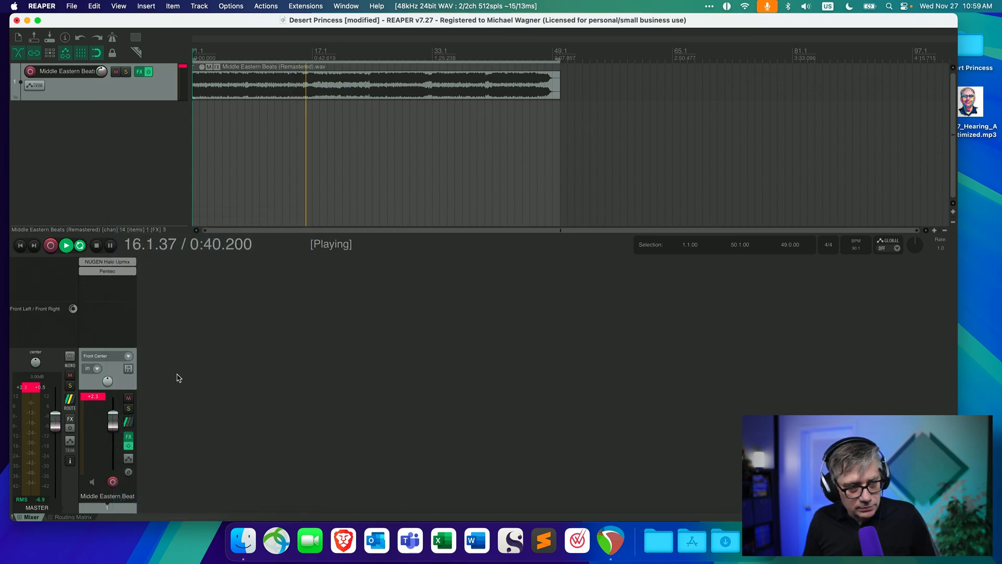
# Add the AU version of Stemcell2 to the track's effects chain, and move its window clear of the mixer.
pyautogui.rightClick(115, 282)
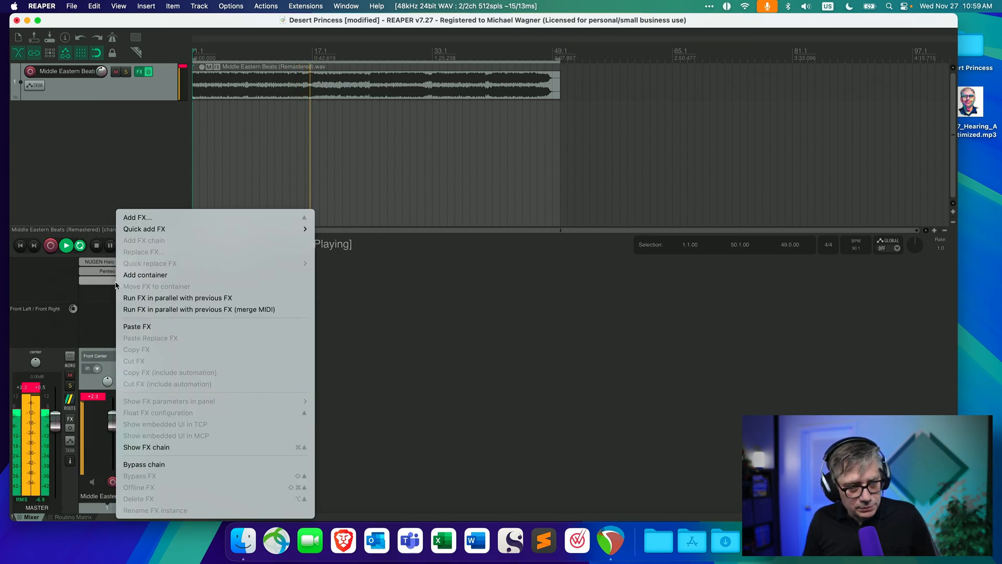
pyautogui.click(168, 217)
pyautogui.click(524, 272)
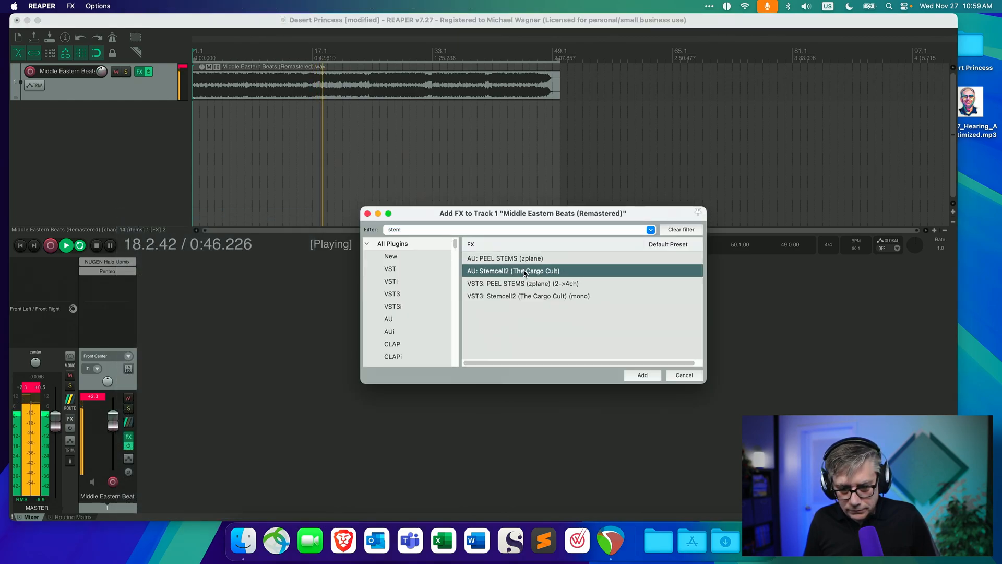
pyautogui.click(642, 375)
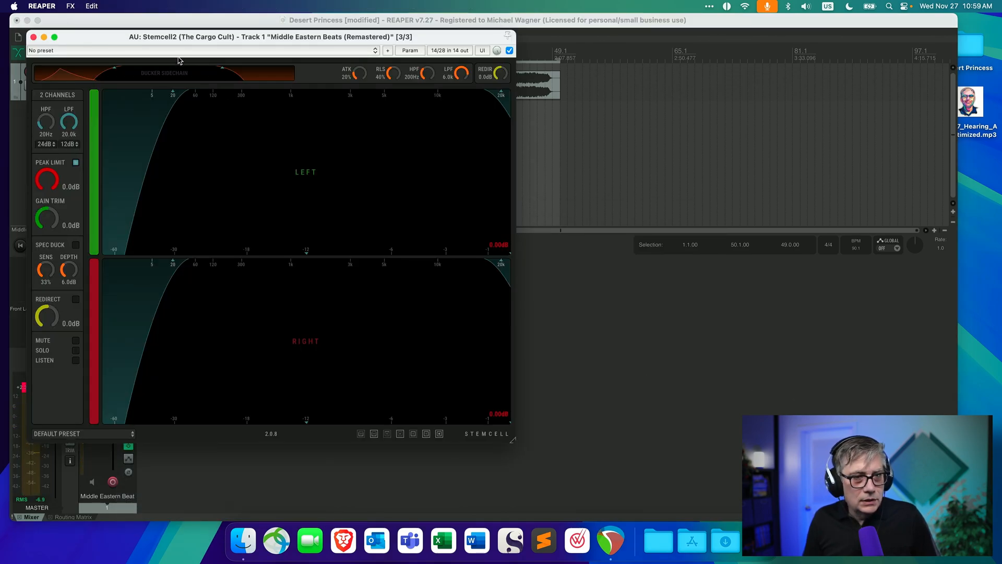
pyautogui.moveTo(113, 36); pyautogui.dragTo(340, 38)
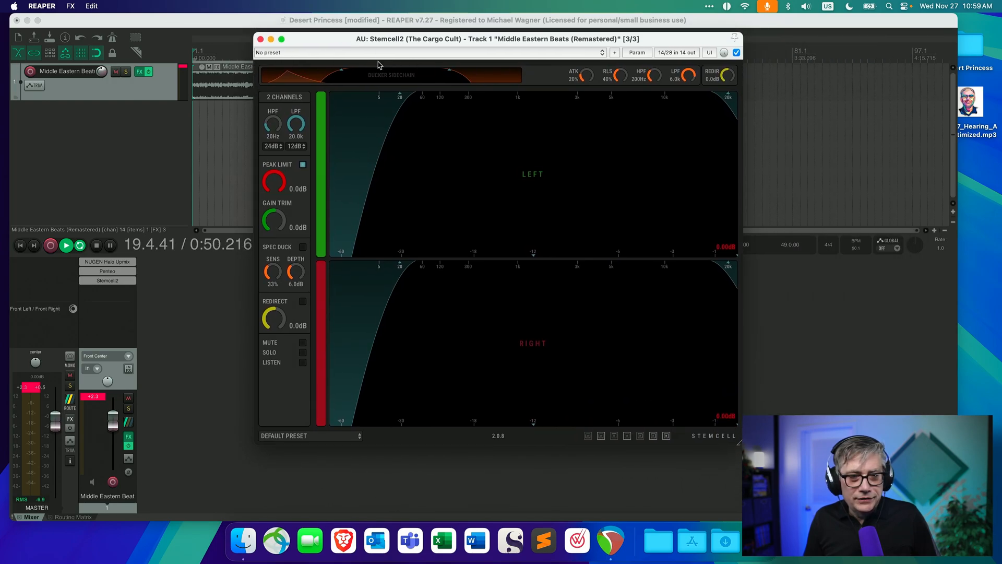
# Move Stemcell2 ahead of Penteo in the effects chain, bypass it, and stop playback.
pyautogui.click(109, 282)
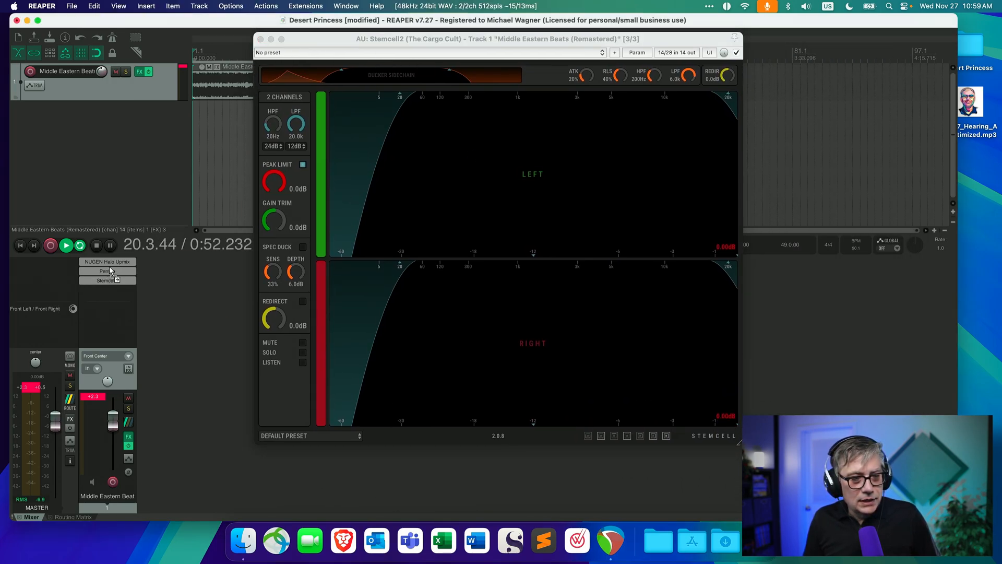
pyautogui.moveTo(110, 270); pyautogui.dragTo(110, 271)
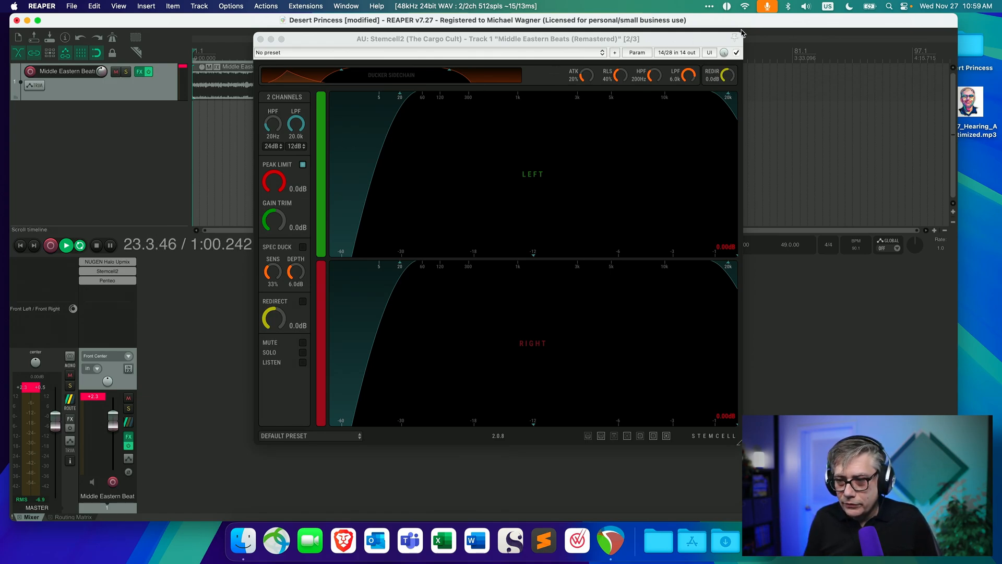
pyautogui.click(736, 53)
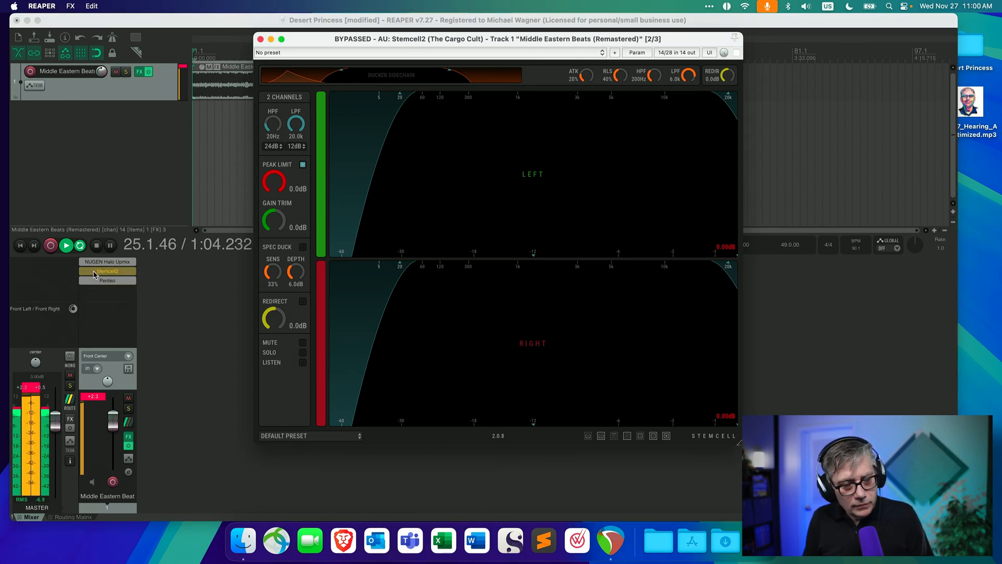
pyautogui.click(96, 246)
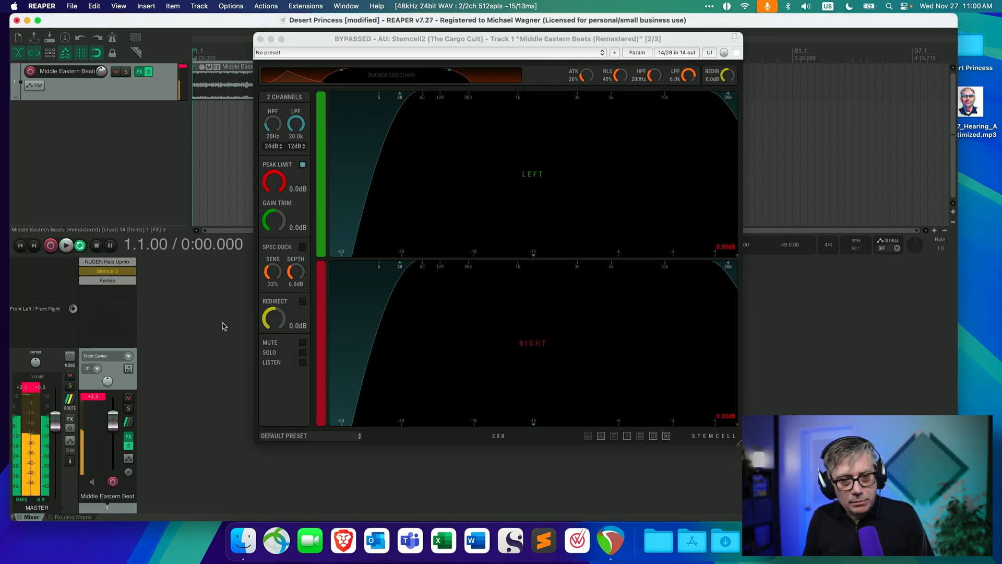
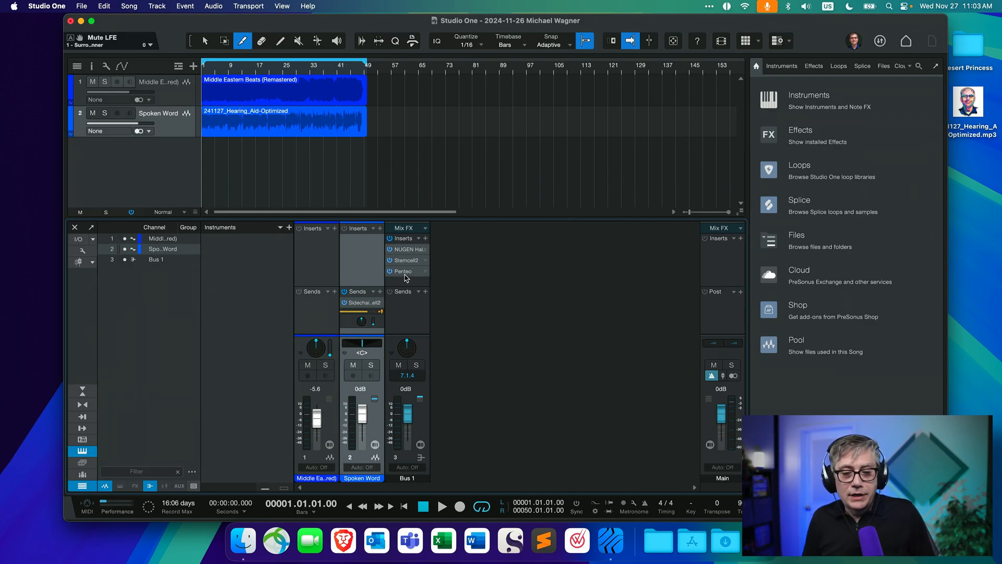
# In Studio One, open the Stemcell2 insert on Bus 1, place its window beside the track controls, and start playback.
pyautogui.click(406, 261)
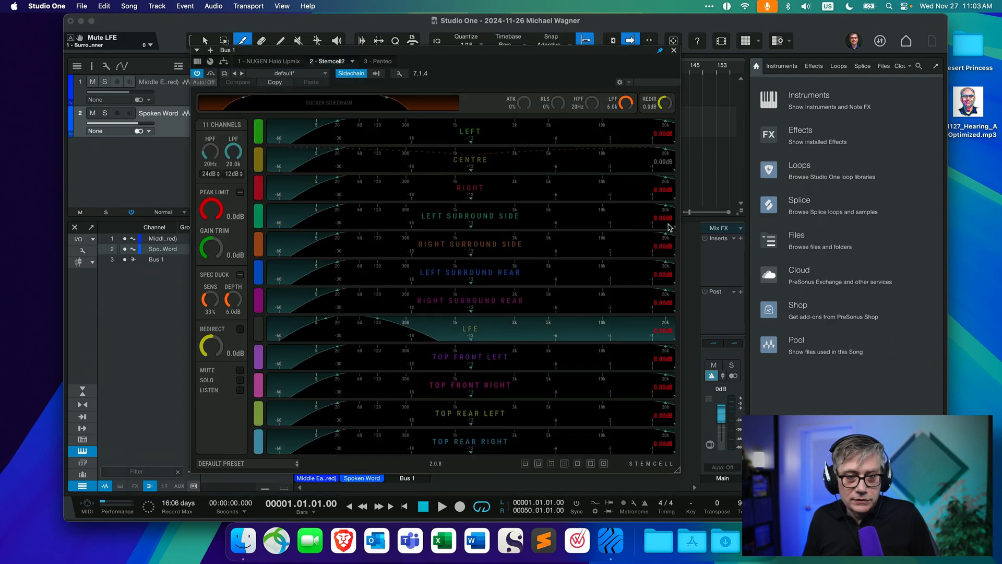
pyautogui.moveTo(420, 53); pyautogui.dragTo(618, 48)
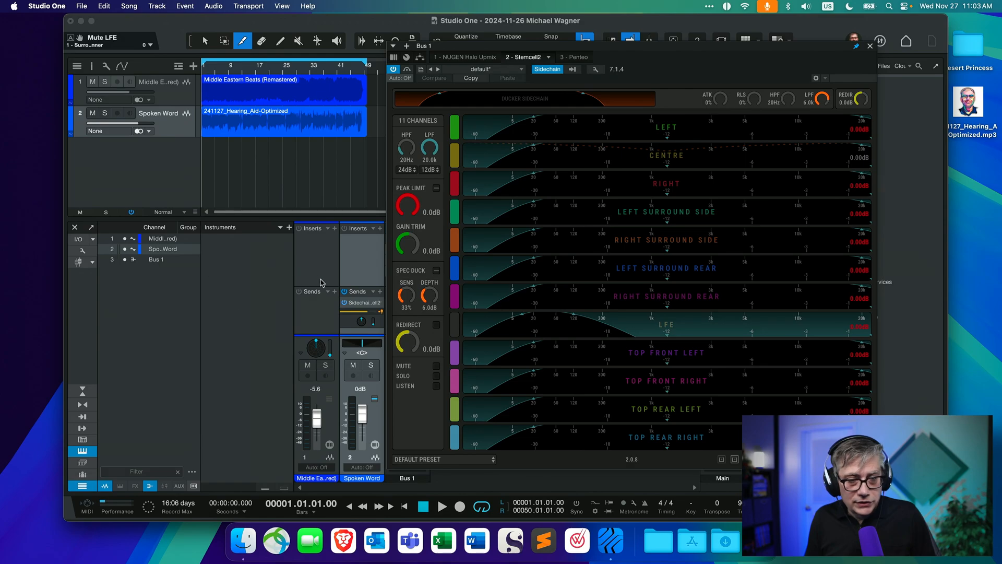
pyautogui.moveTo(569, 48); pyautogui.dragTo(662, 37)
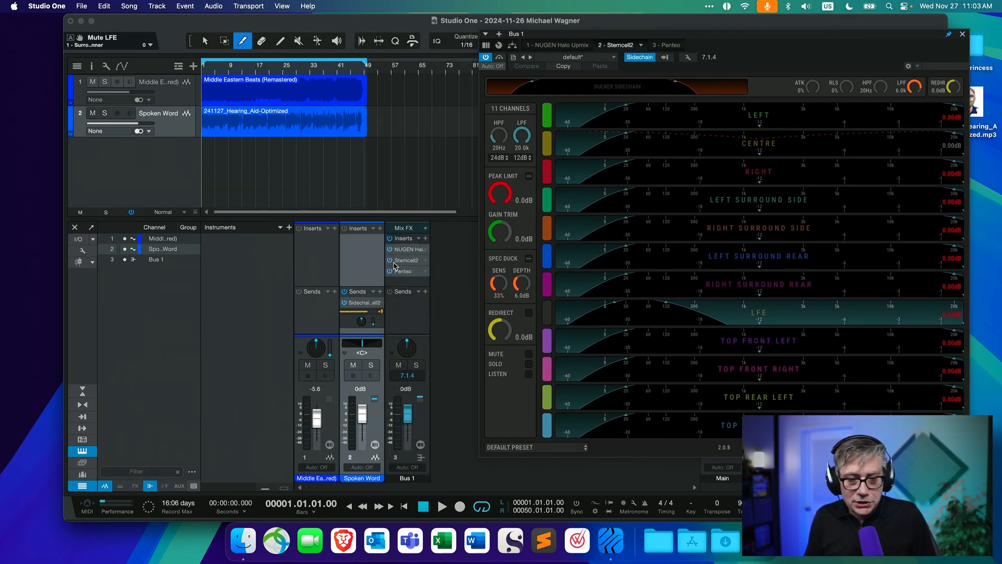
pyautogui.moveTo(783, 33); pyautogui.dragTo(690, 43)
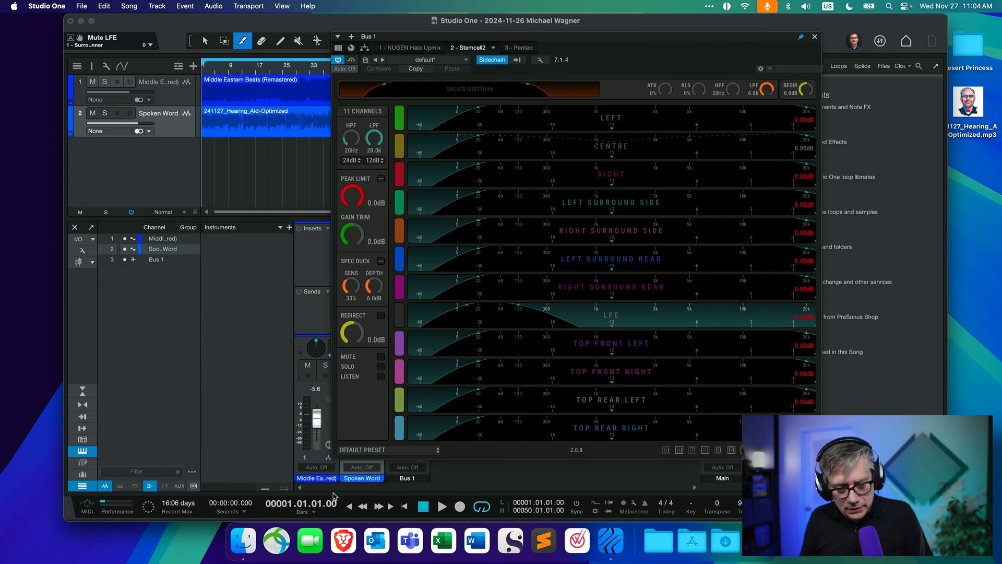
pyautogui.click(442, 508)
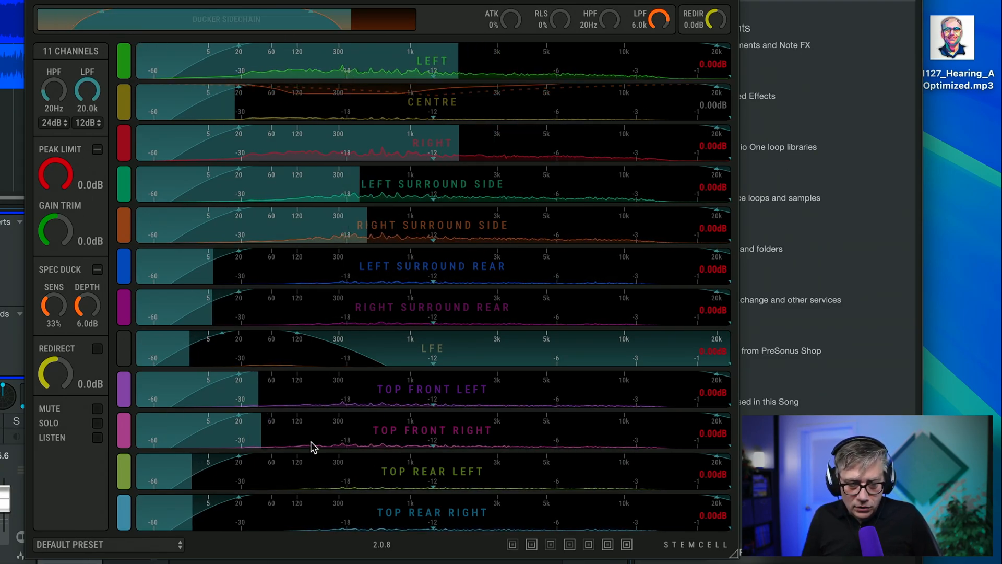
# Enable spectral ducking on the 11 selected channels in Stemcell2 and set its depth to 6.8 dB.
pyautogui.click(98, 269)
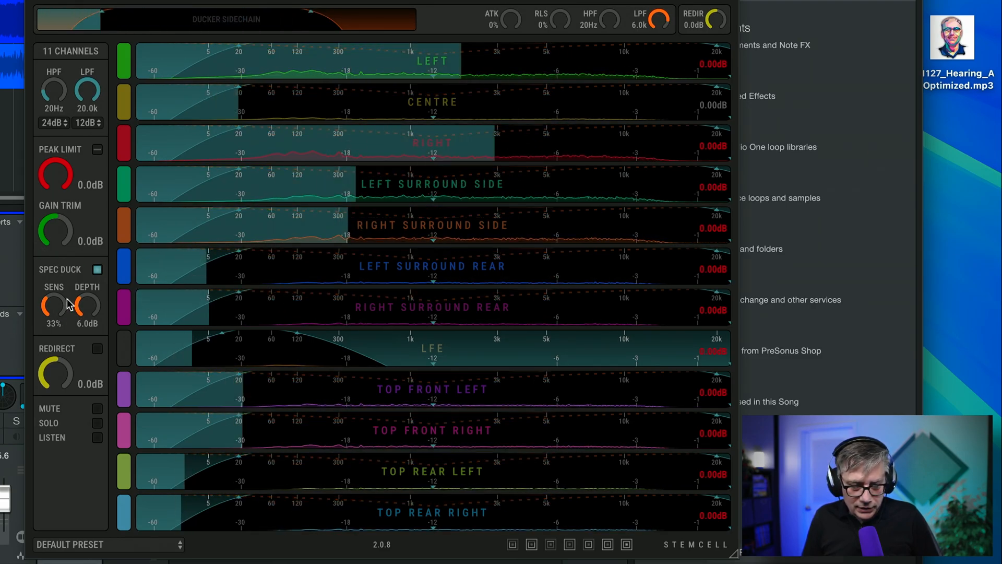
pyautogui.moveTo(85, 303); pyautogui.dragTo(87, 296)
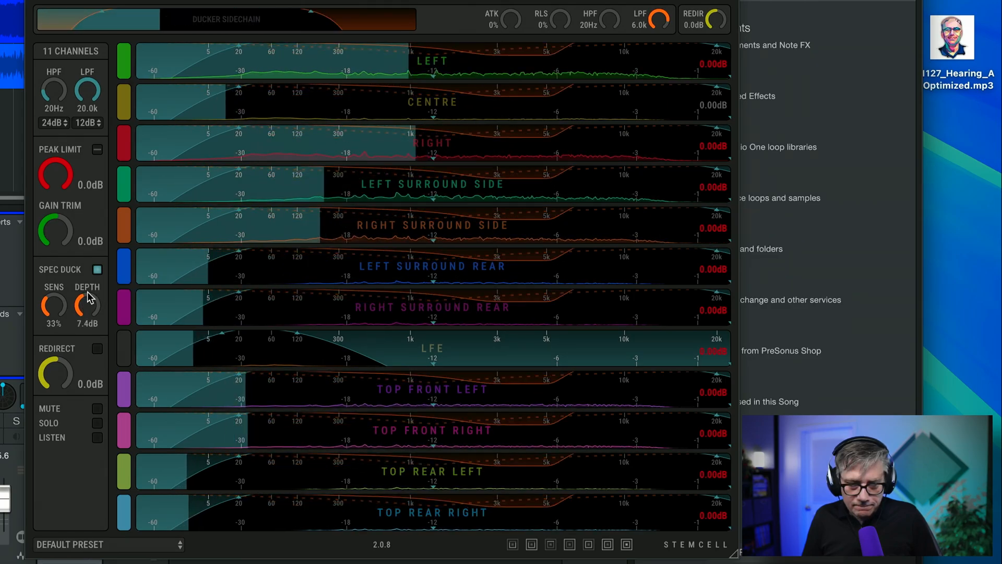
pyautogui.moveTo(84, 296); pyautogui.dragTo(85, 295)
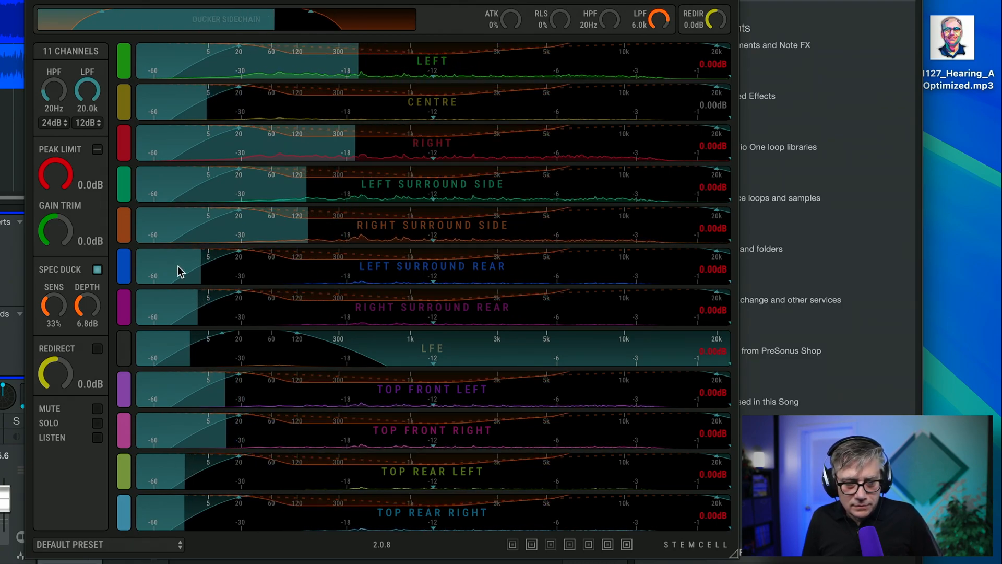
# Compare the sound with spectral ducking off and on for the 11 channels, and leave it off.
pyautogui.click(97, 271)
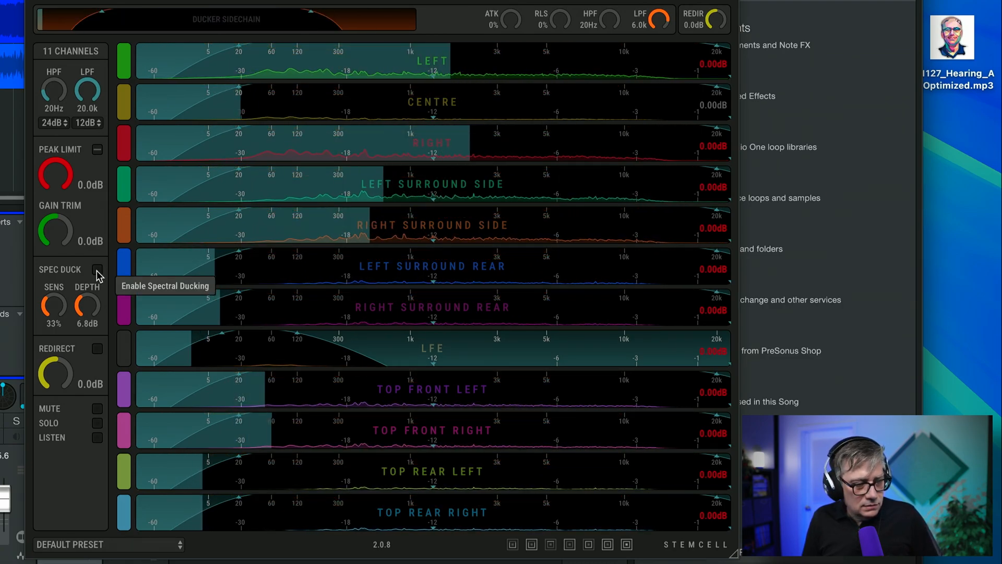
pyautogui.click(97, 270)
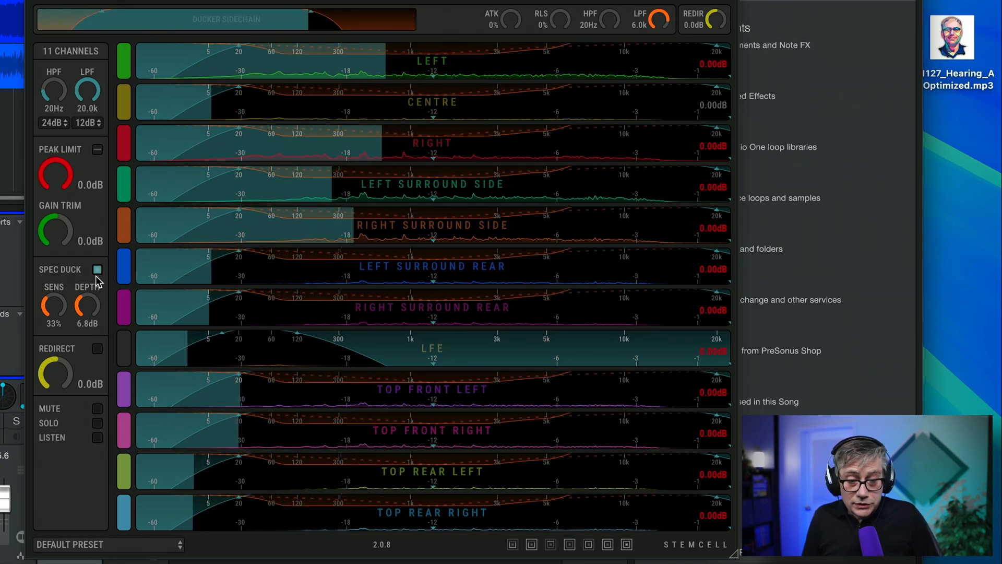
pyautogui.click(97, 271)
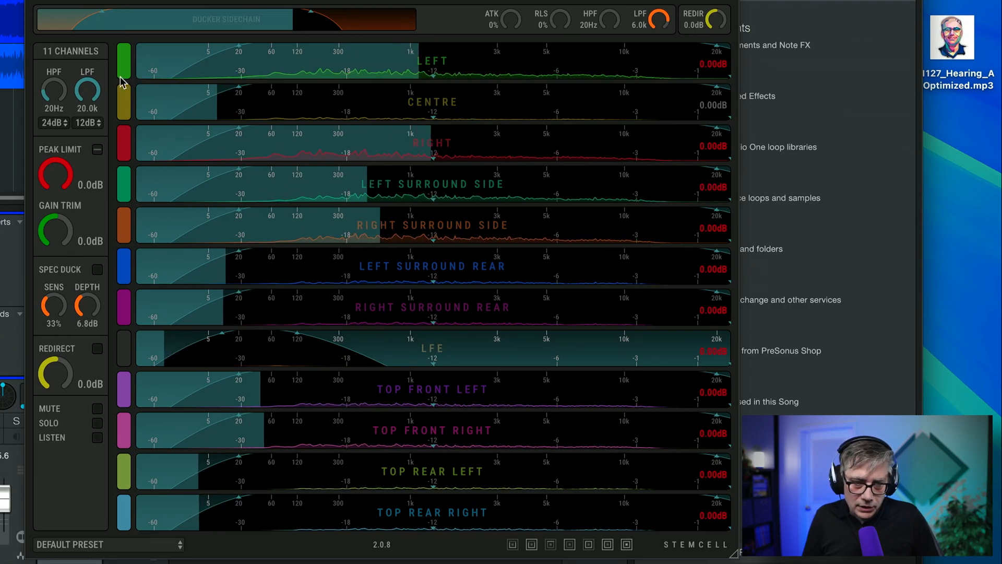
# Enable spectral ducking on the three front channels at 30% sensitivity, and turn it off for the centre channel alone.
pyautogui.click(552, 546)
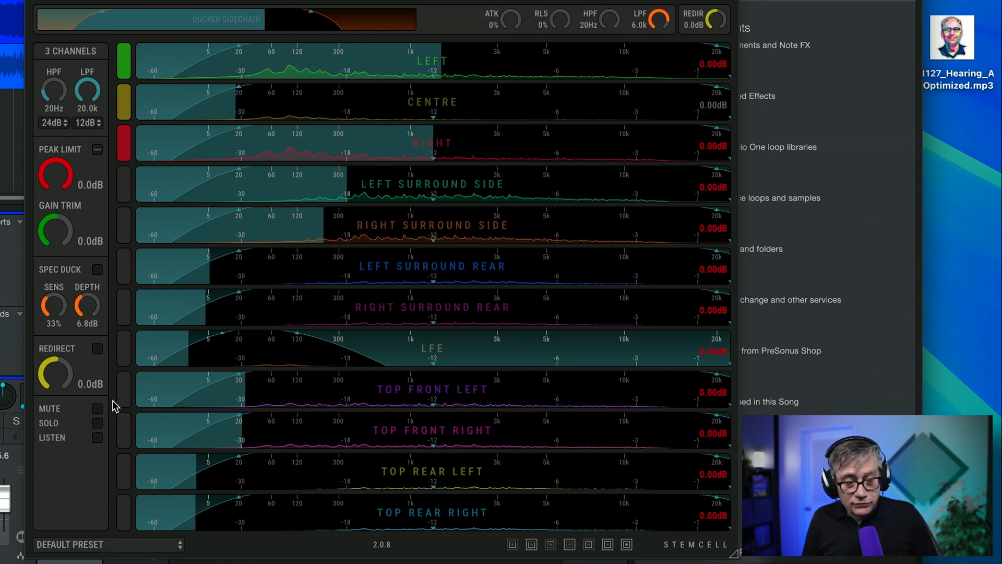
pyautogui.click(98, 270)
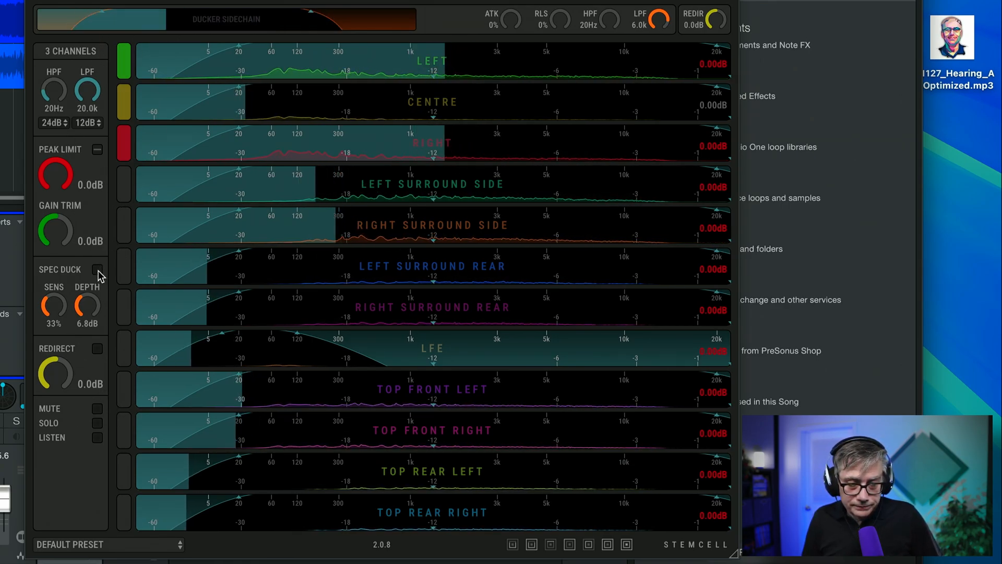
pyautogui.moveTo(51, 301); pyautogui.dragTo(51, 306)
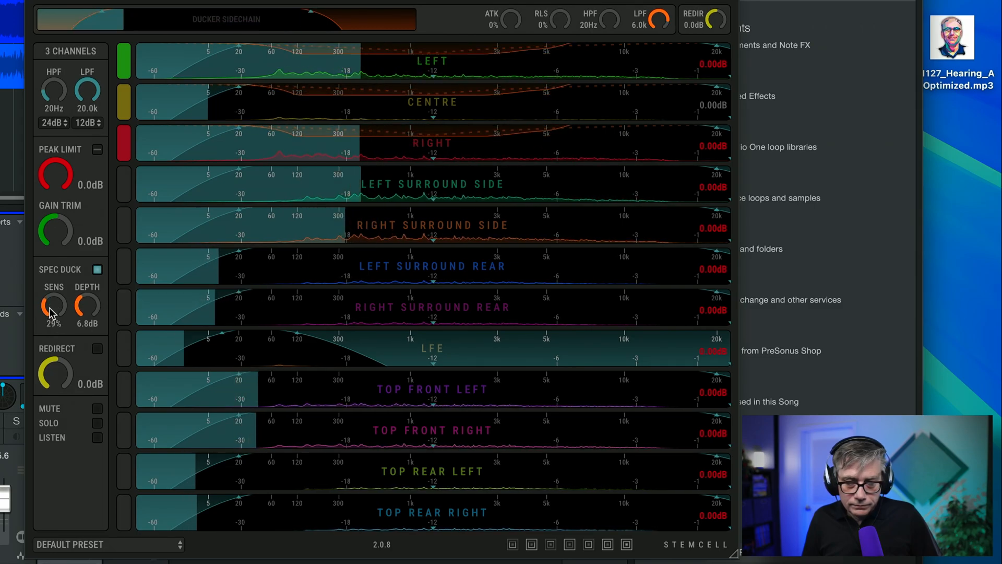
pyautogui.click(124, 102)
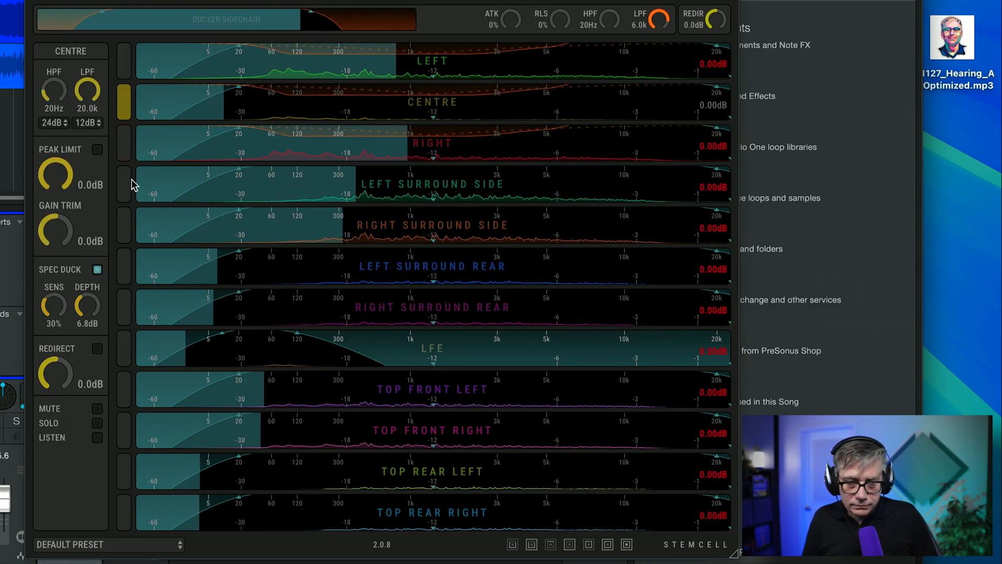
pyautogui.click(97, 269)
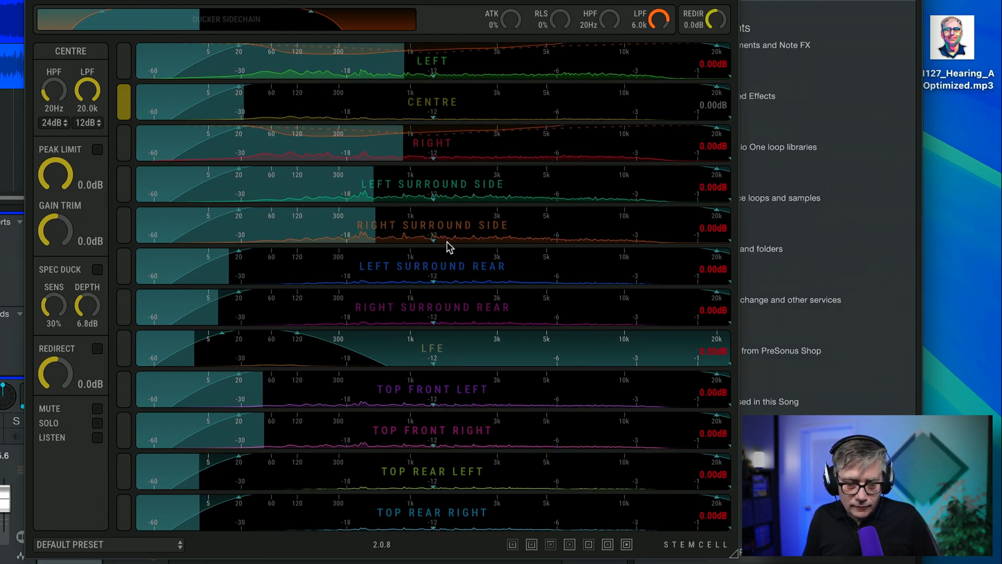
# Set the ducker sidechain to 28% attack, 16% release, 32 Hz high-pass and 1.9k low-pass, with the three front channels selected.
pyautogui.moveTo(519, 30); pyautogui.dragTo(515, 0)
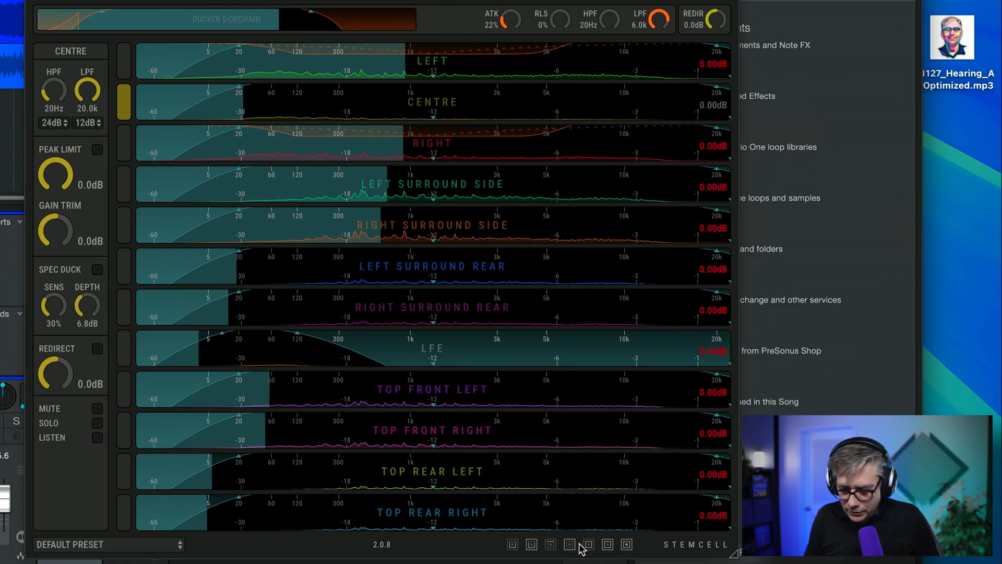
pyautogui.click(552, 545)
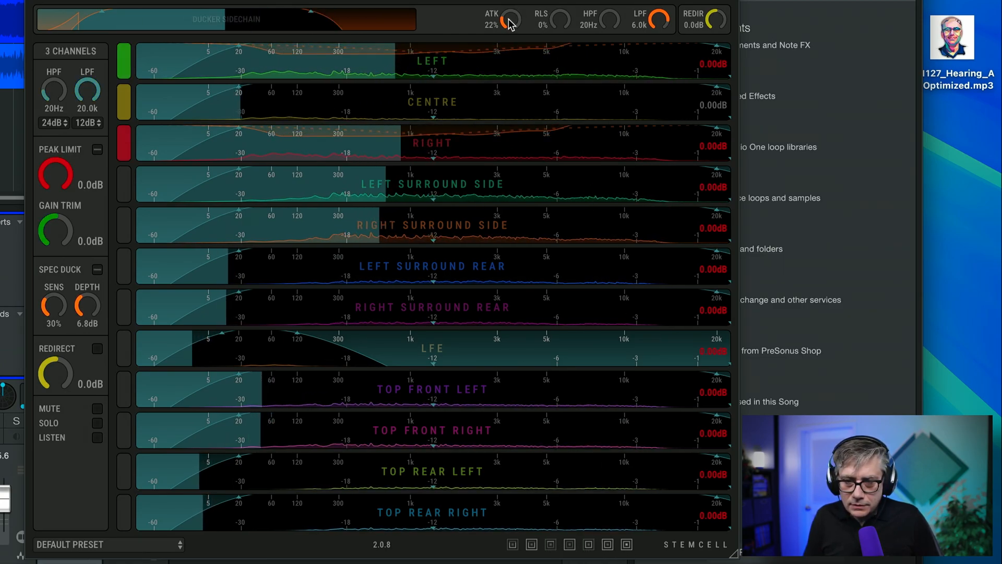
pyautogui.moveTo(507, 19); pyautogui.dragTo(560, 1)
pyautogui.moveTo(608, 24); pyautogui.dragTo(651, 54)
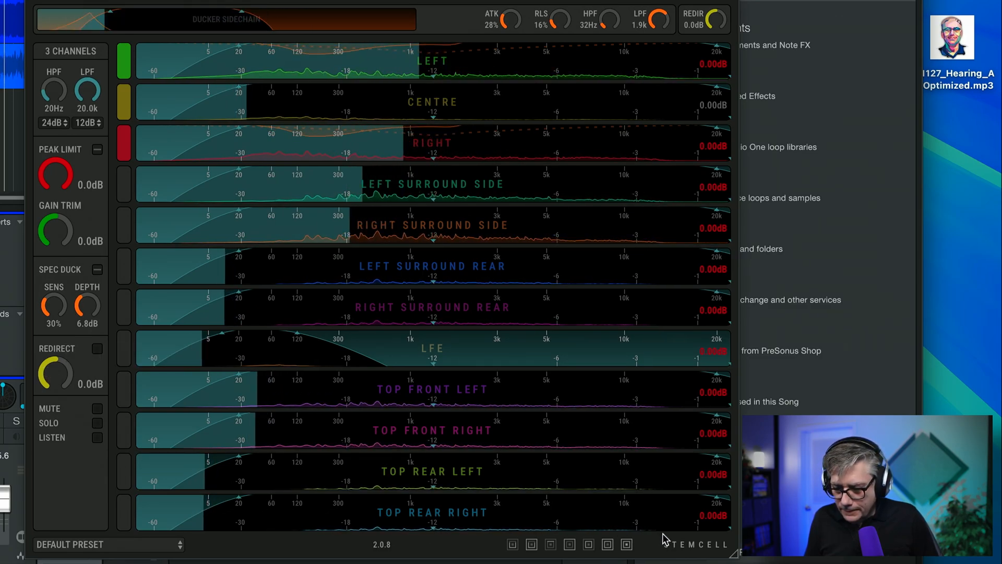
# Enable spectral ducking on all three front channels, compare the sound with it off, and leave it on.
pyautogui.click(95, 273)
pyautogui.click(97, 270)
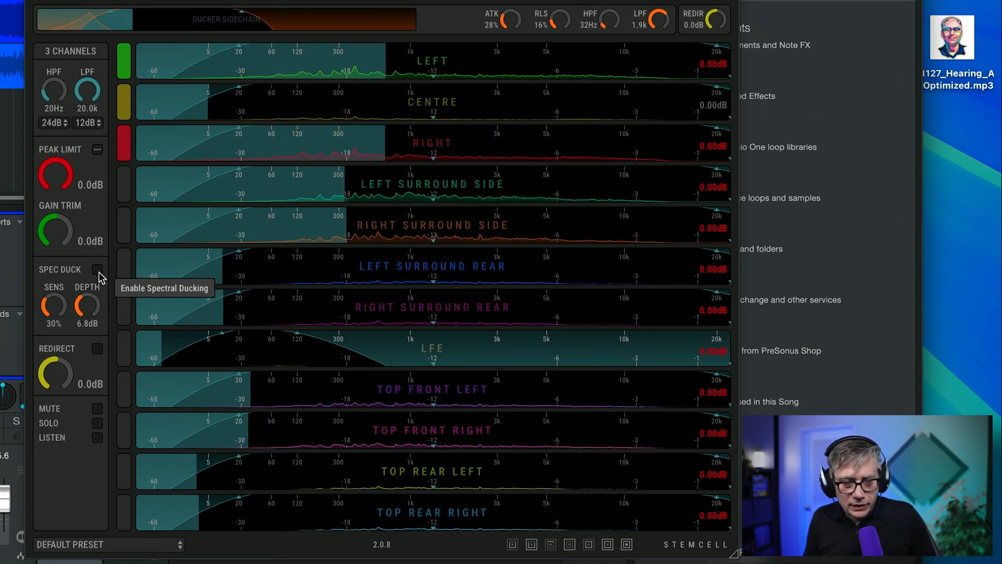
pyautogui.click(98, 271)
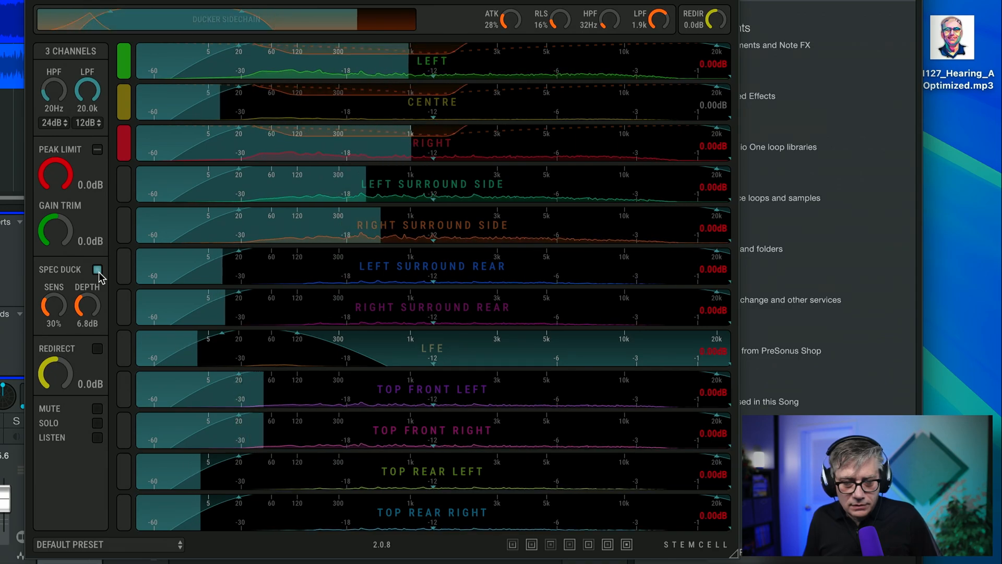